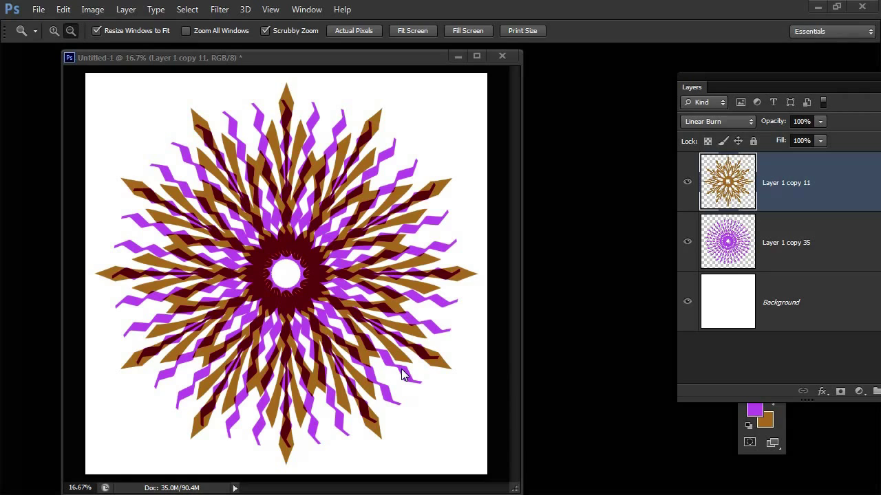
Toggle visibility of Layer 1 copy 11 and Layer 1 copy 35 to compare the brown and purple layers
click(686, 182)
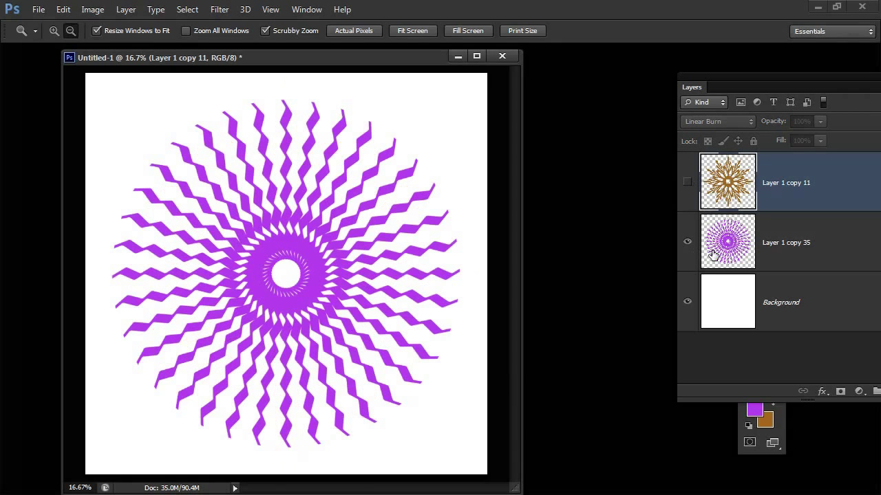
click(687, 182)
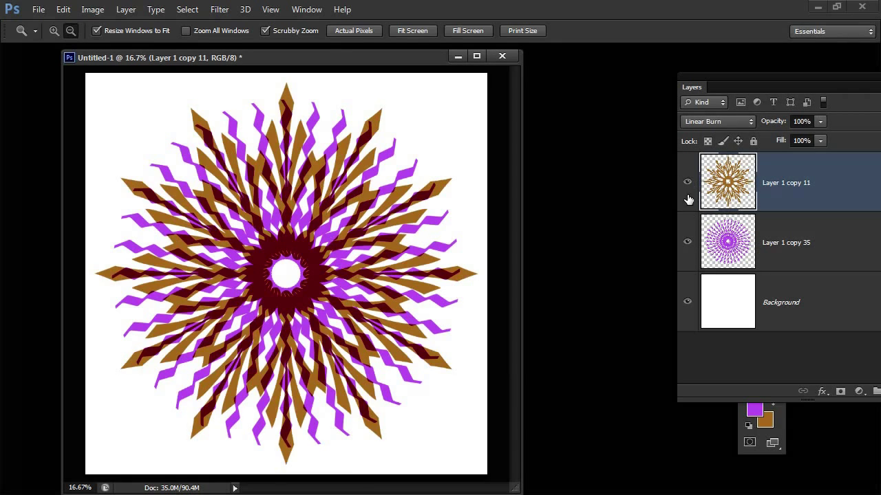
click(687, 236)
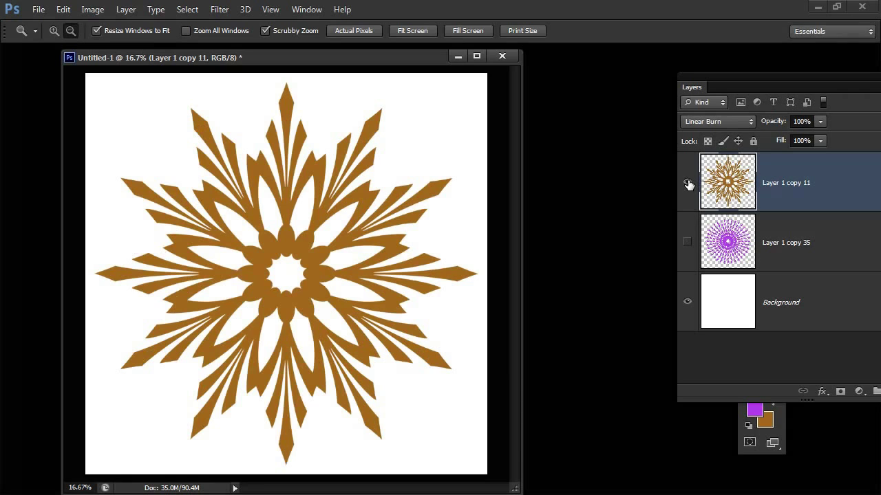
click(686, 242)
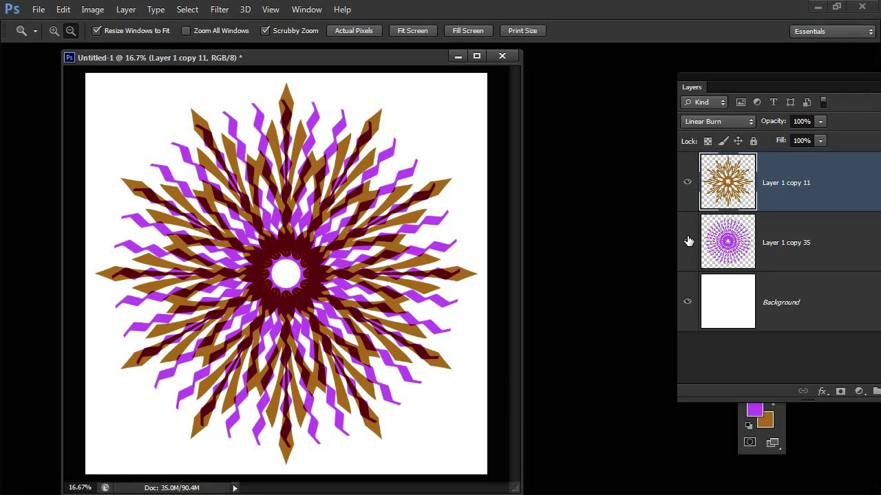
click(686, 242)
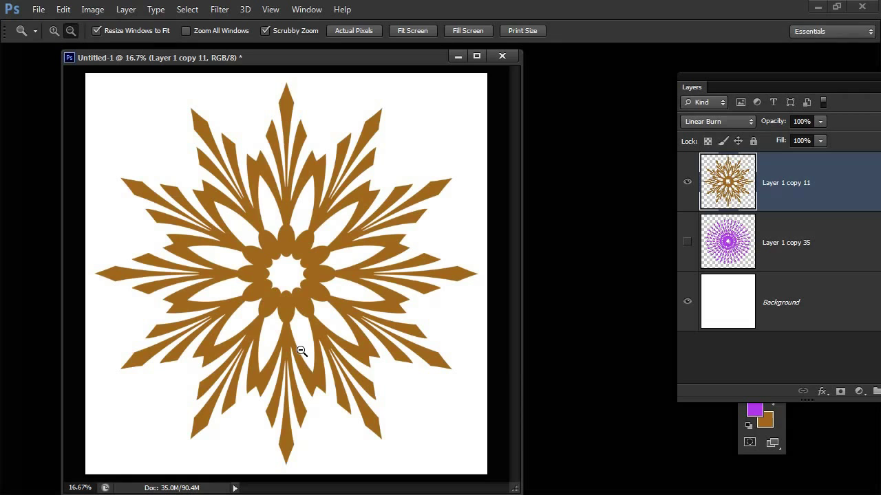
click(686, 241)
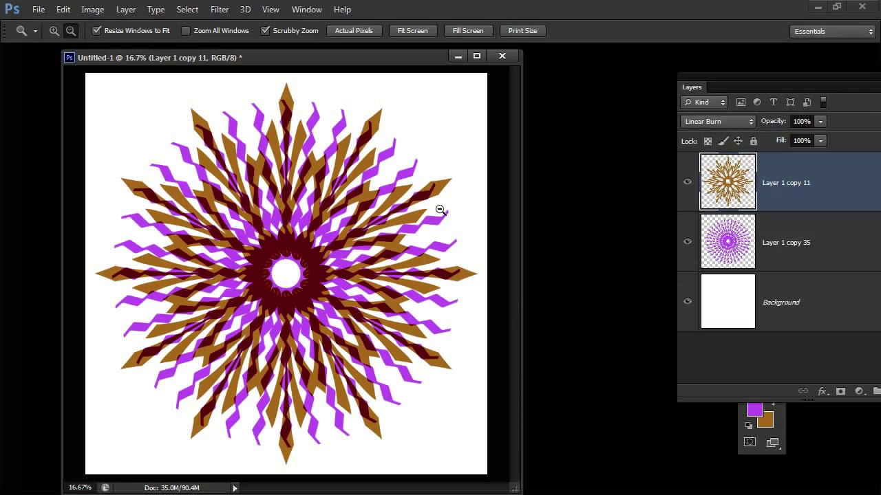
Minimize the mandala window and create a new 4000 × 4000 px document, then enlarge its window
click(458, 57)
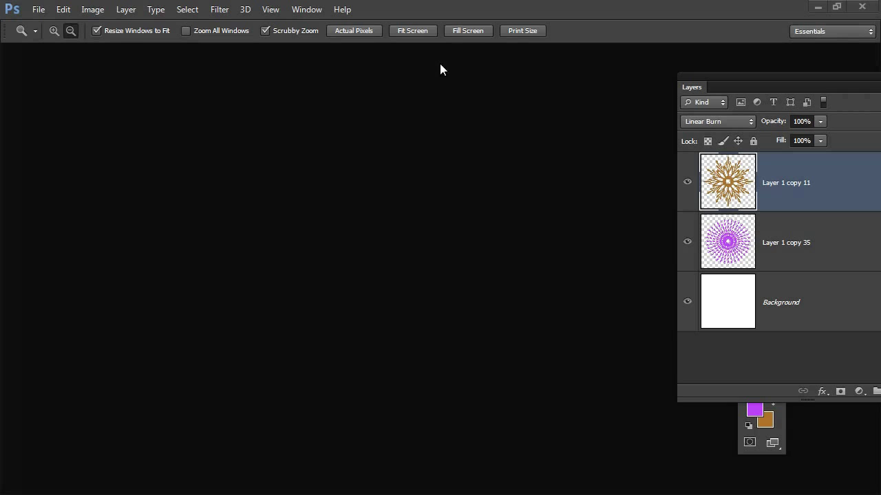
click(38, 9)
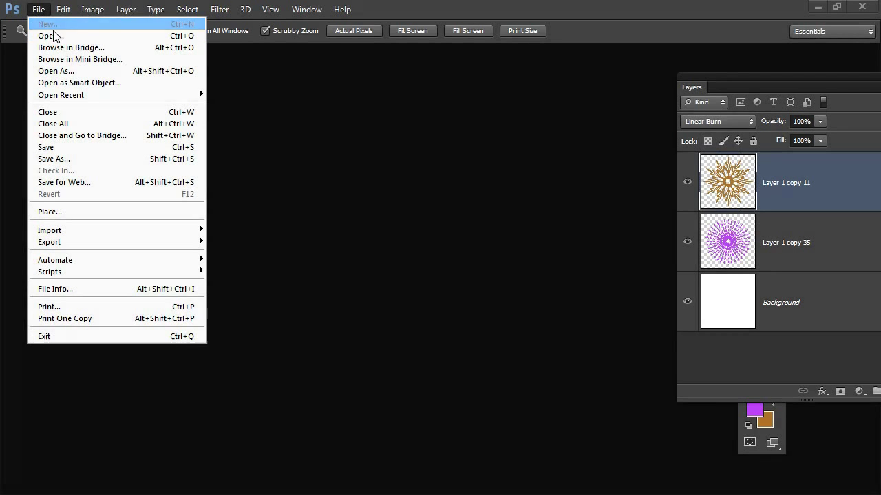
click(48, 25)
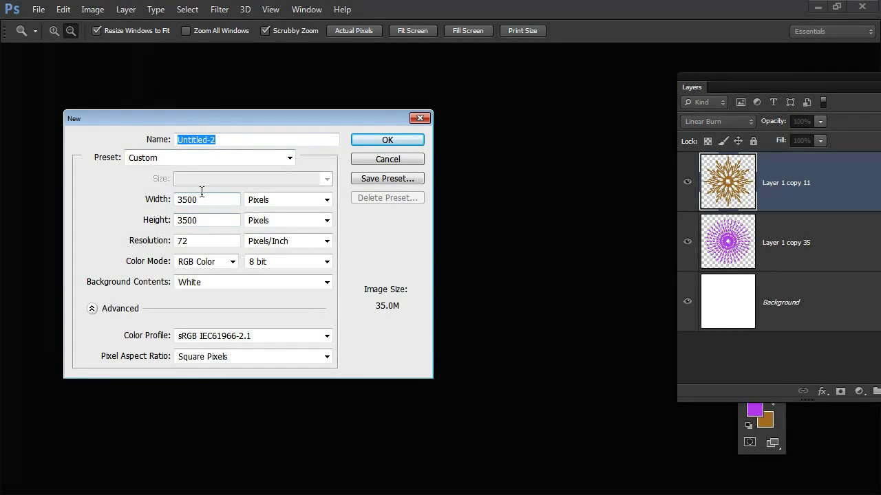
click(181, 198)
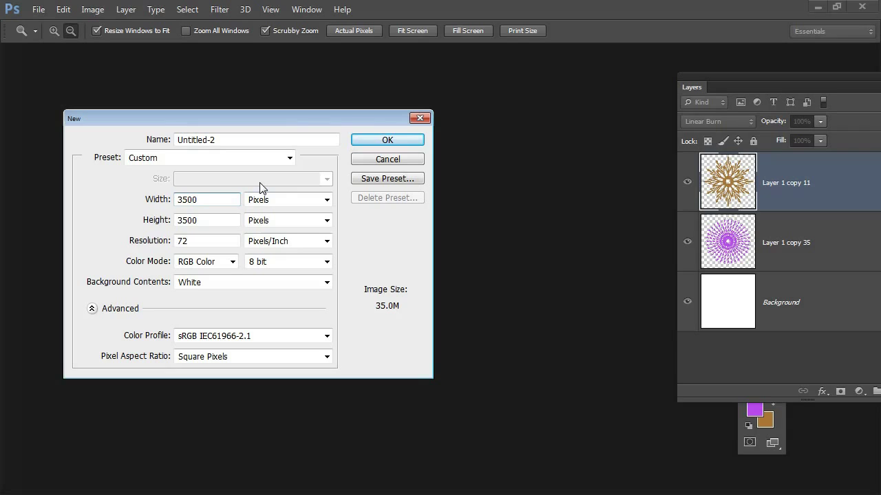
key(ctrl+a)
text(400)
text(0)
double_click(208, 220)
text(4000)
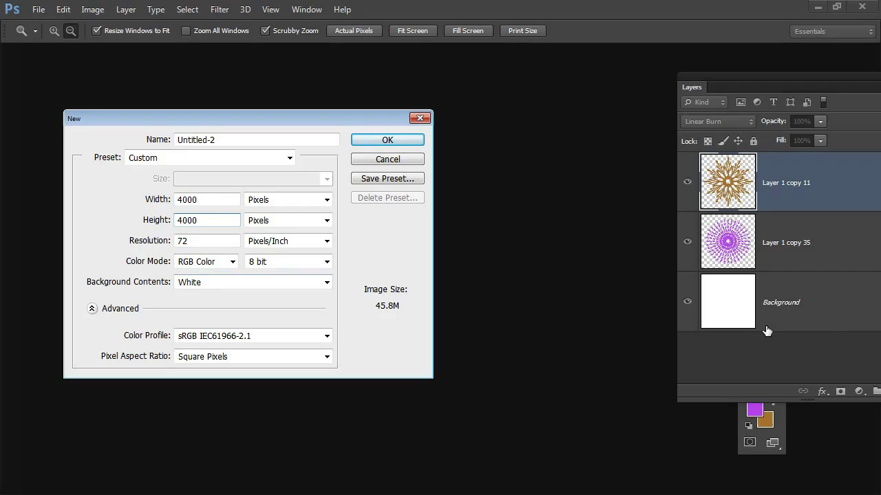
click(380, 141)
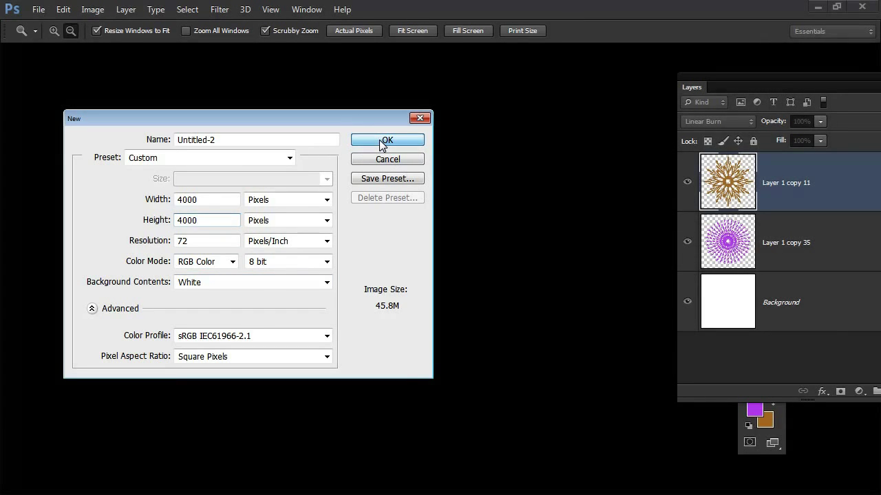
drag(349, 415, 490, 475)
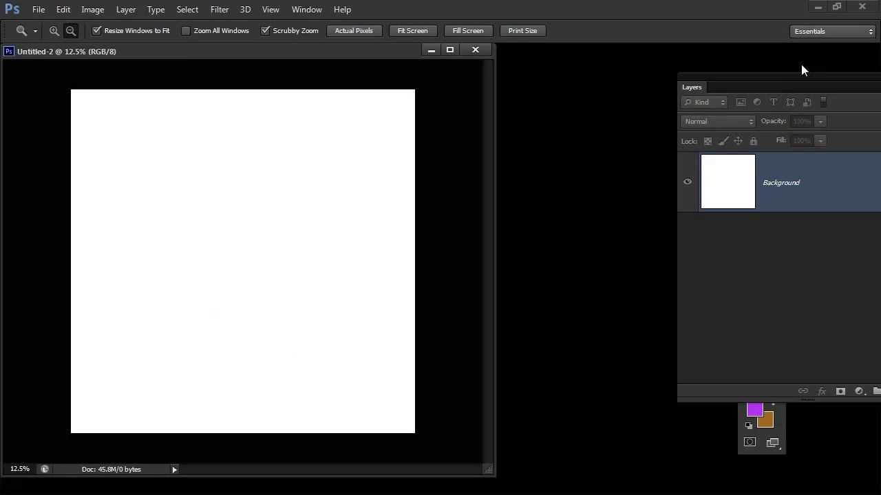
Add an empty Layer 1 and place a horizontal guide at 50%
drag(802, 66, 687, 69)
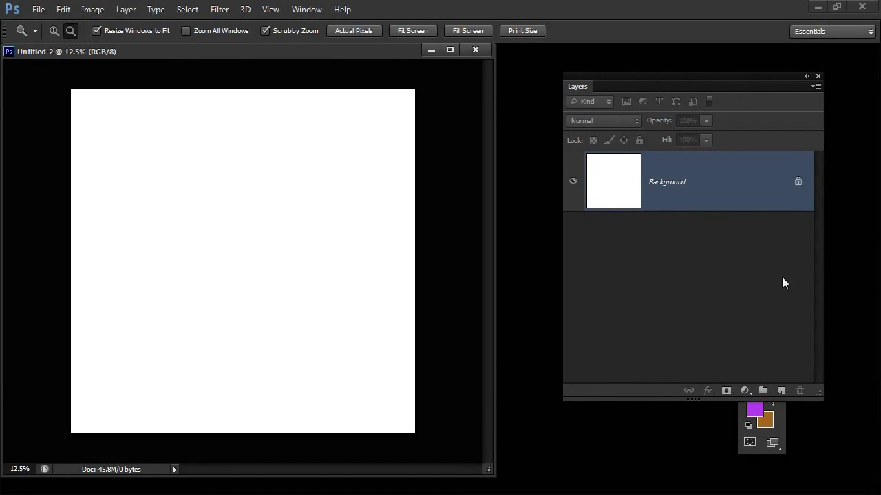
click(782, 391)
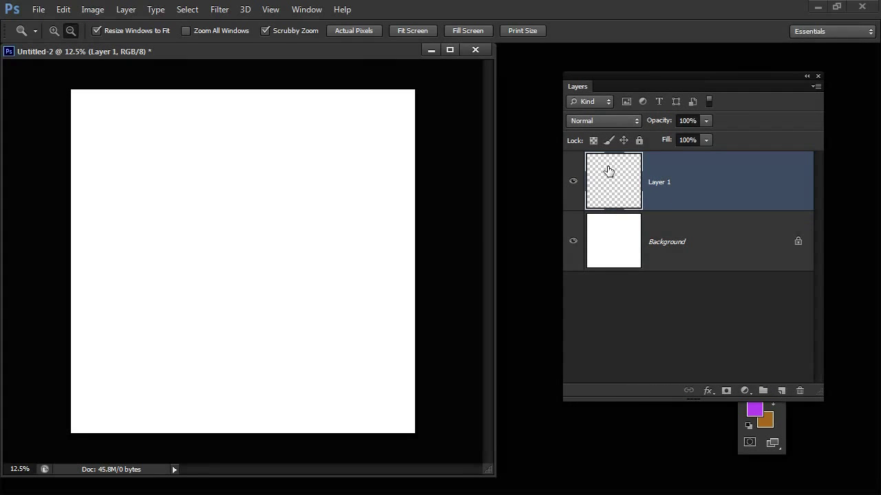
click(268, 9)
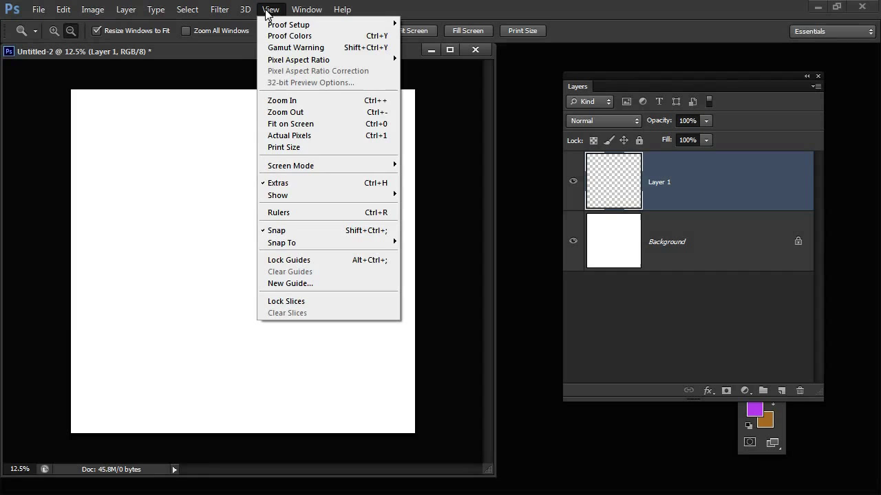
click(279, 284)
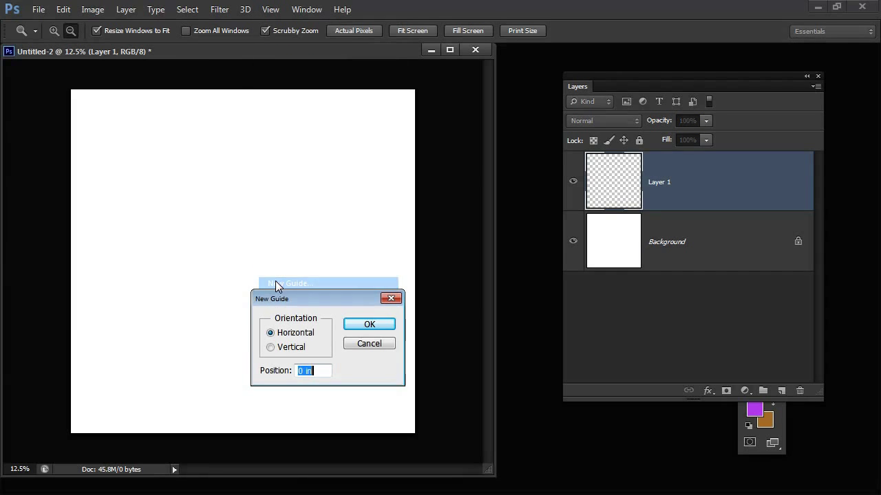
text(50)
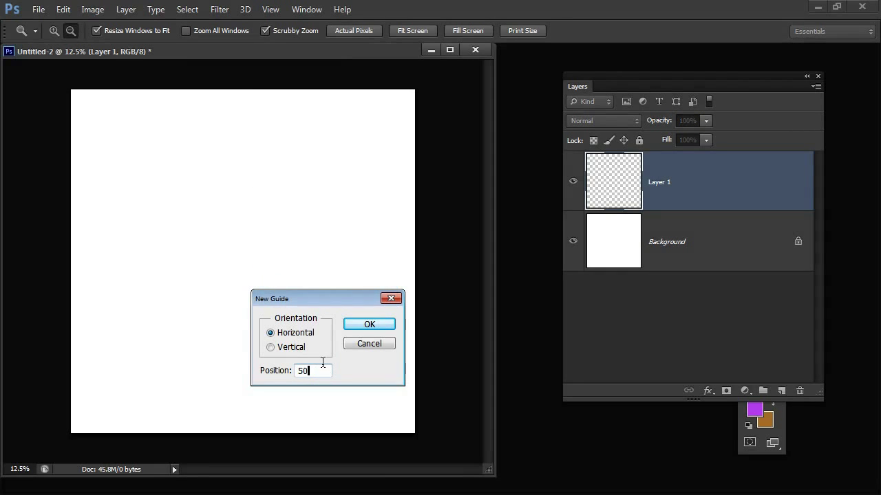
text(%)
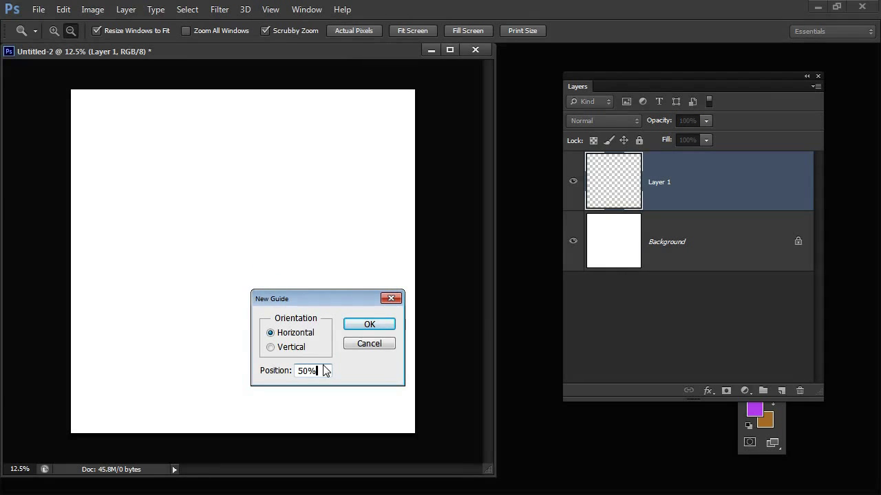
click(355, 326)
Add a vertical guide at 50% and check the View > Snap To setting
click(268, 10)
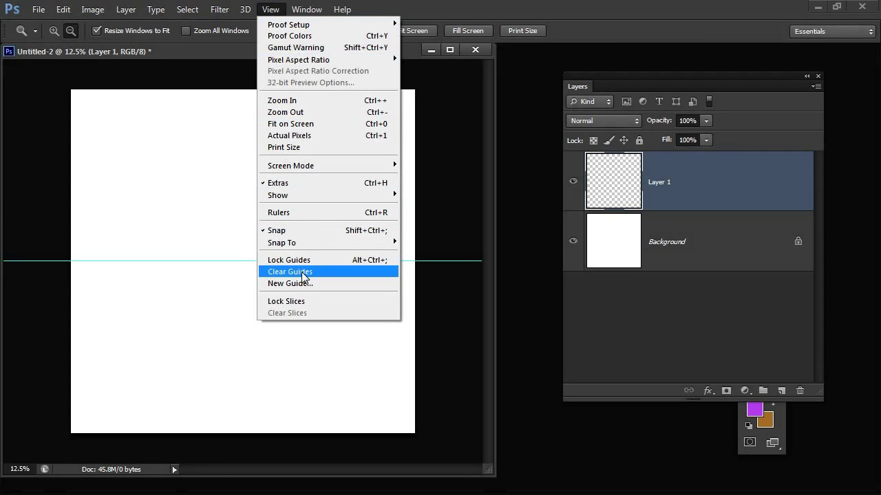
click(301, 283)
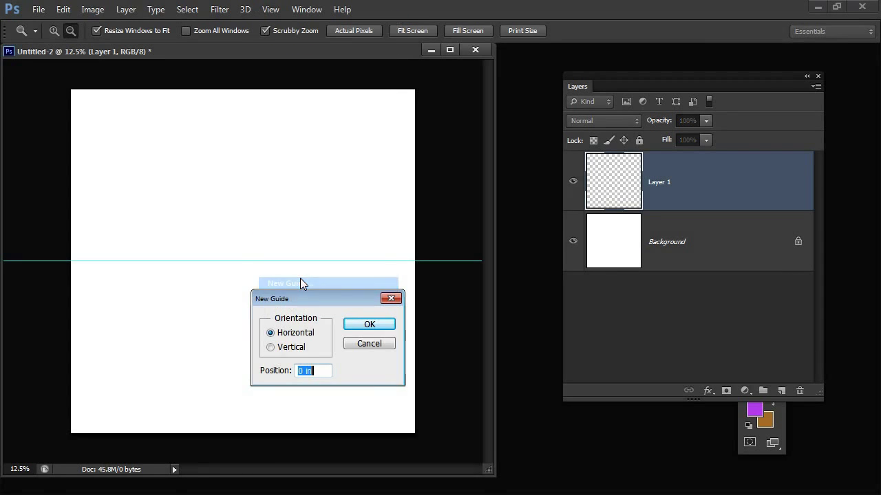
click(302, 348)
key(Tab)
text(50%)
click(369, 325)
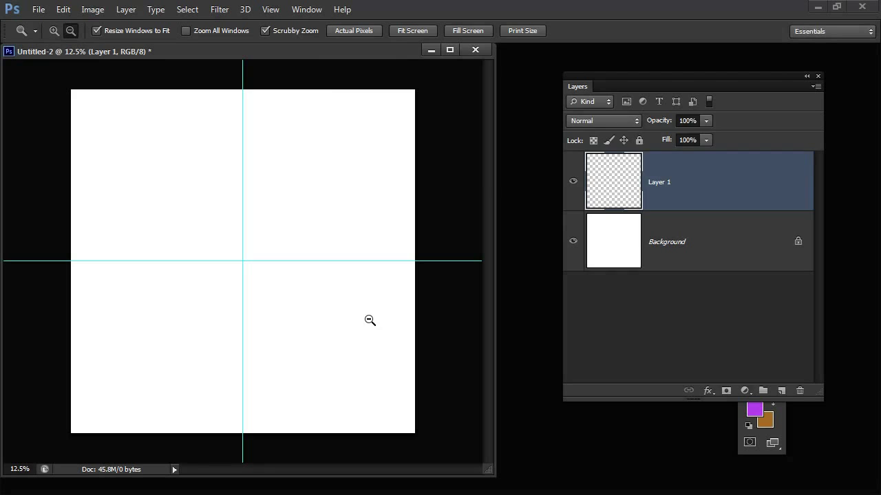
click(268, 9)
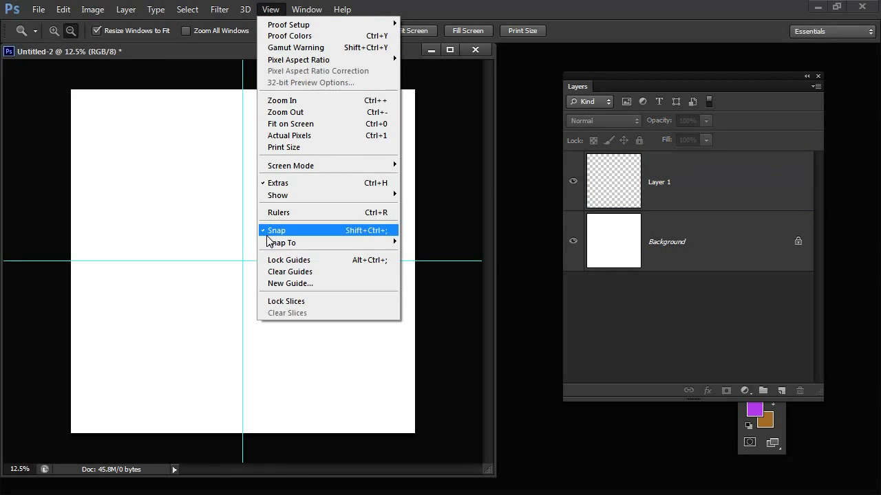
mouse_move(287, 245)
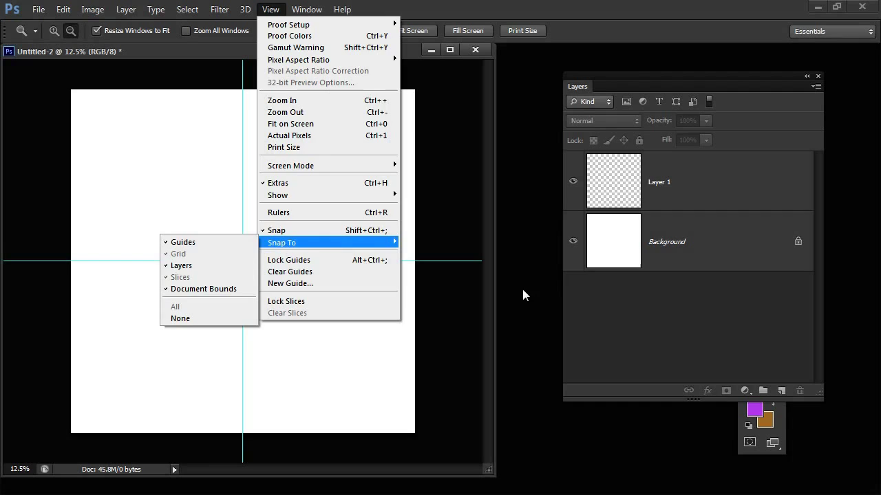
click(621, 76)
Float the tools as a two-column panel and select the Custom Shape tool with the spike shape
drag(620, 75, 560, 152)
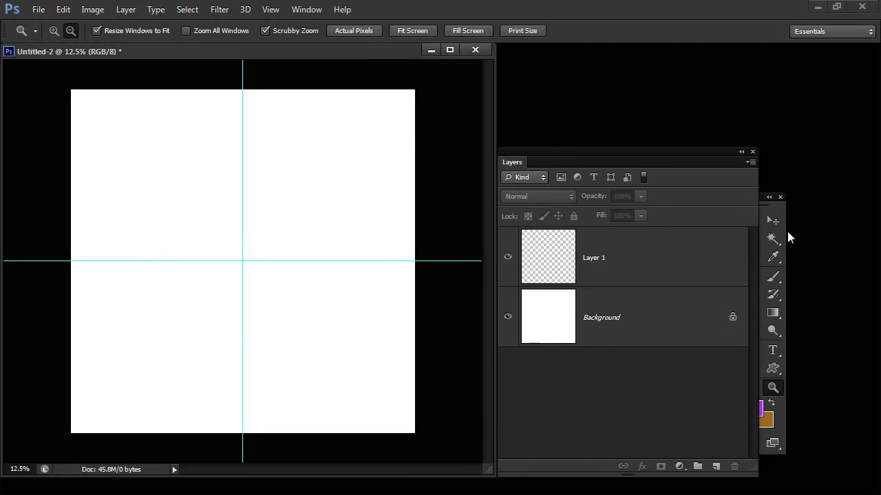
drag(763, 207, 805, 91)
click(816, 256)
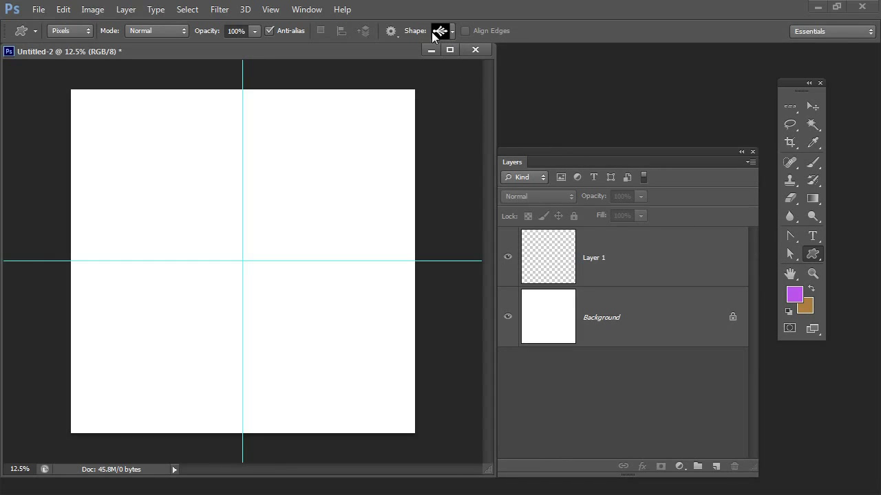
click(452, 31)
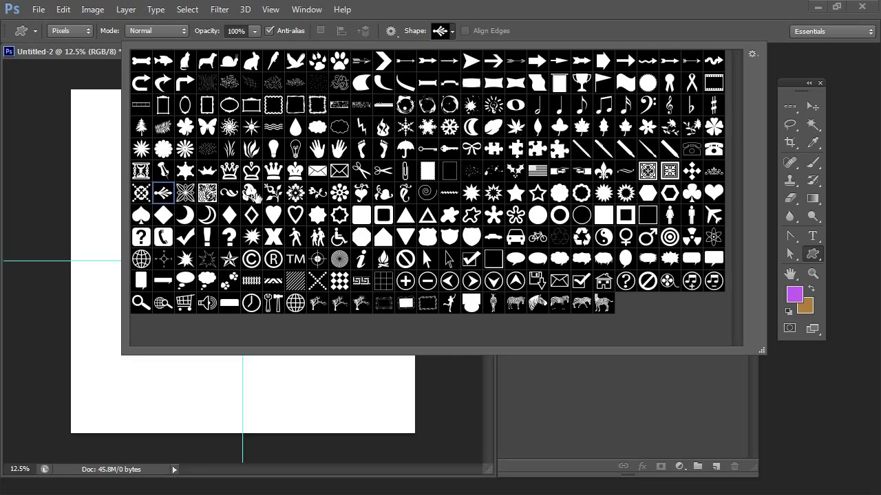
click(557, 32)
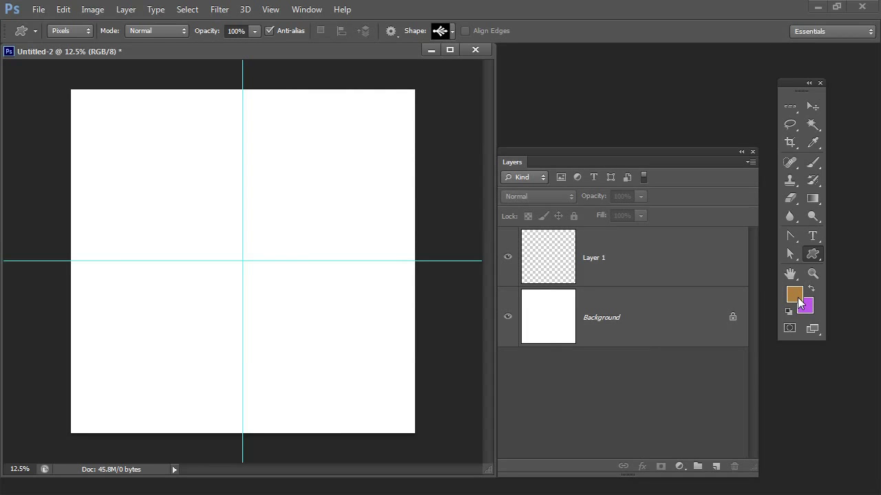
Darken the workspace and set the shape drawing mode to Pixels
key(shift+F1)
key(shift+F1)
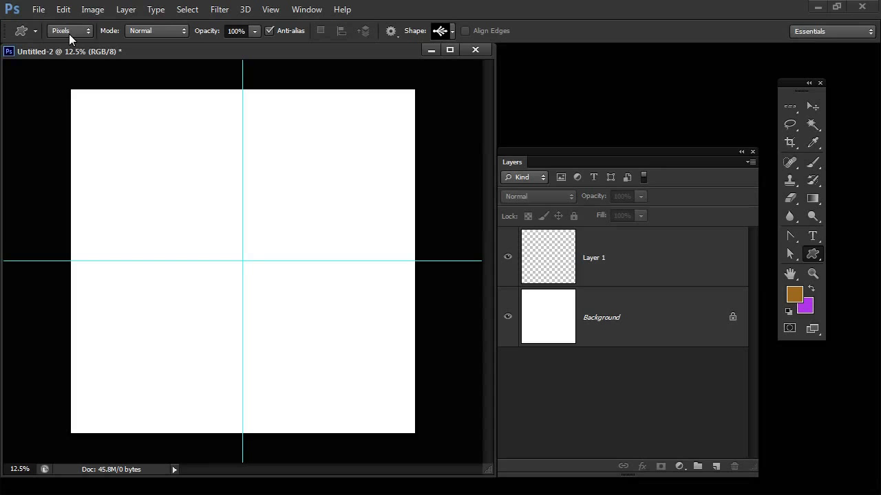
click(69, 31)
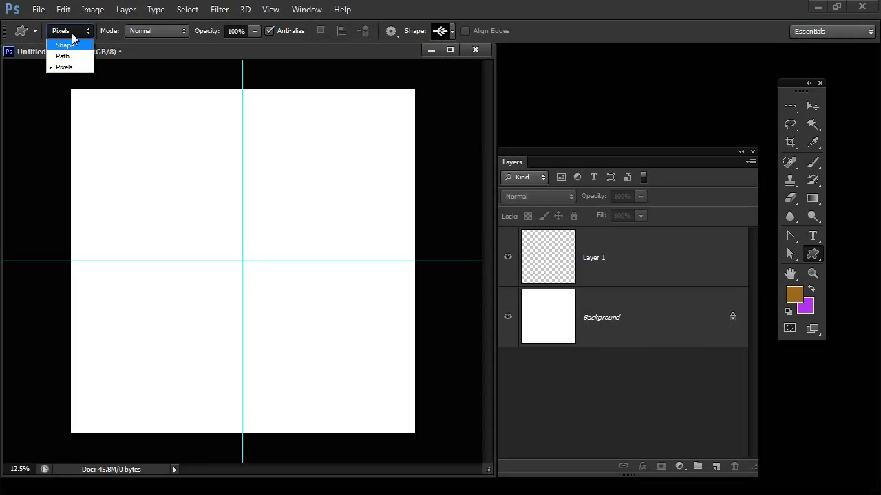
click(64, 67)
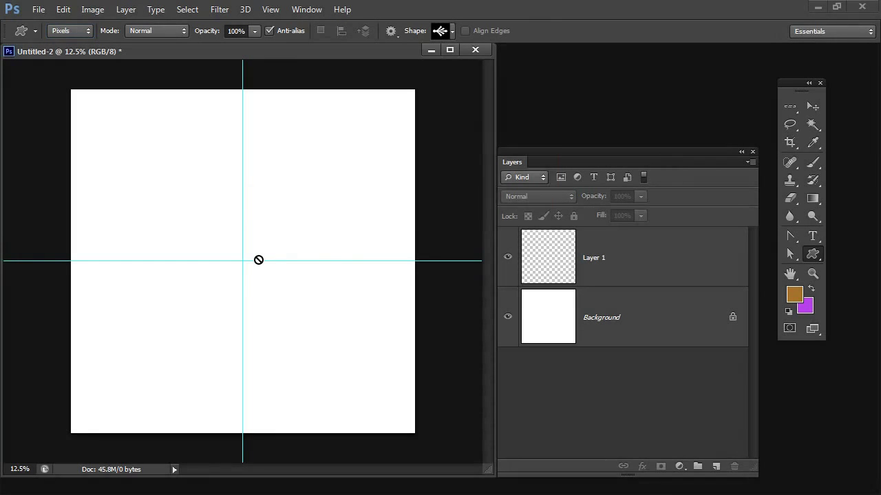
Dismiss the no-layer warning and draw the brown spike rightward from the guide crossing along the horizontal guide
click(258, 259)
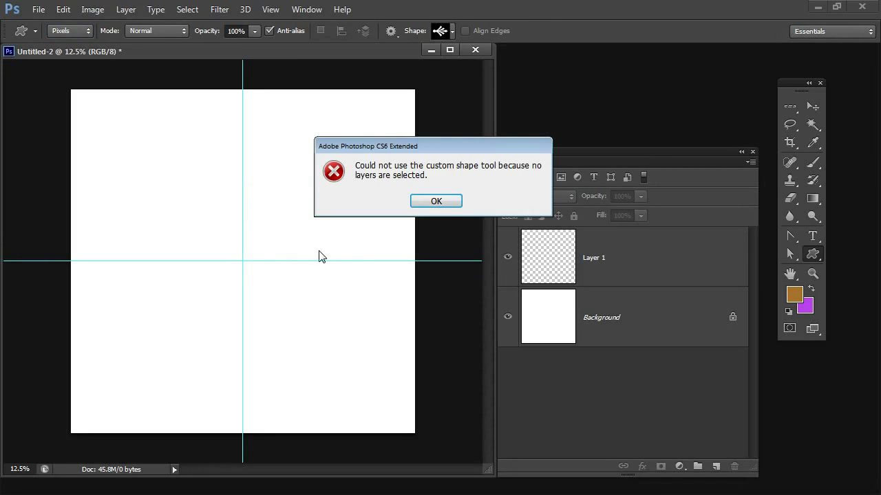
click(435, 204)
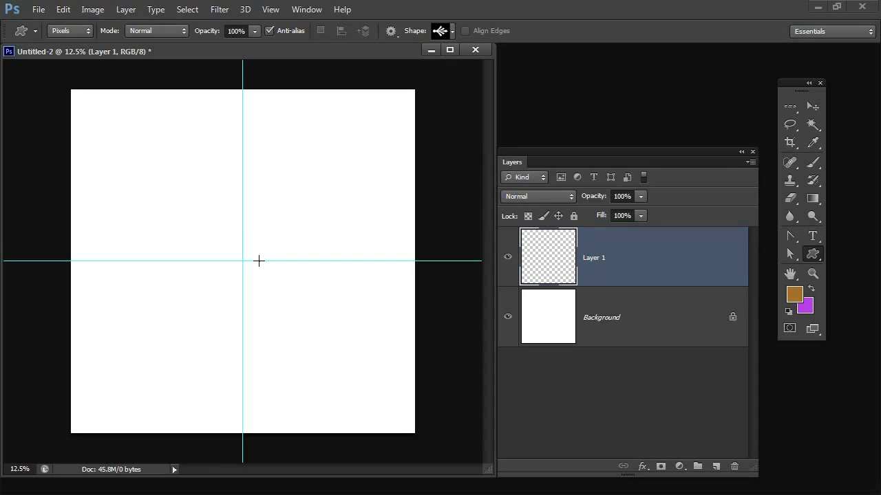
drag(258, 261, 397, 282)
key(space)
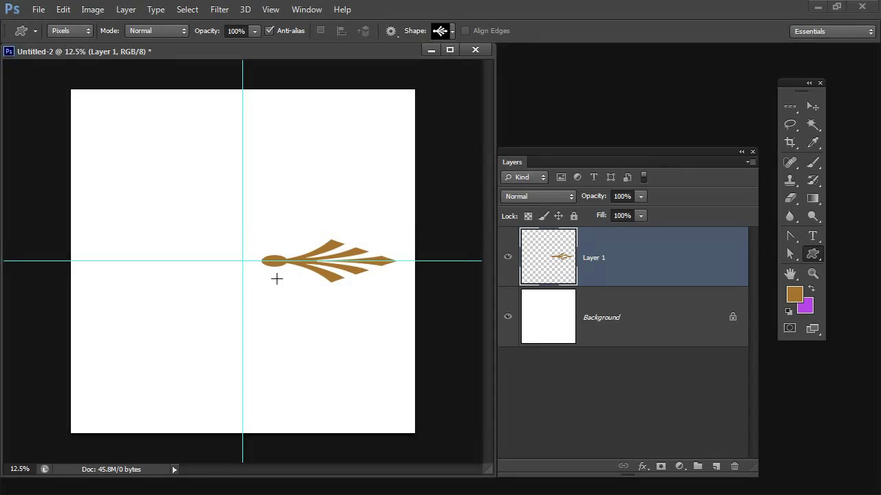
Zoom in on the spike's oval end and nudge the spike slightly along the guide with the Move tool
click(811, 108)
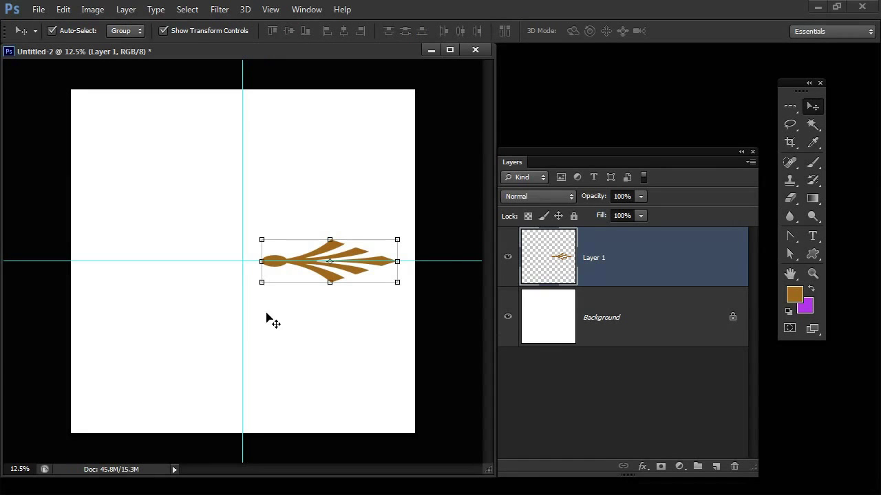
key(z)
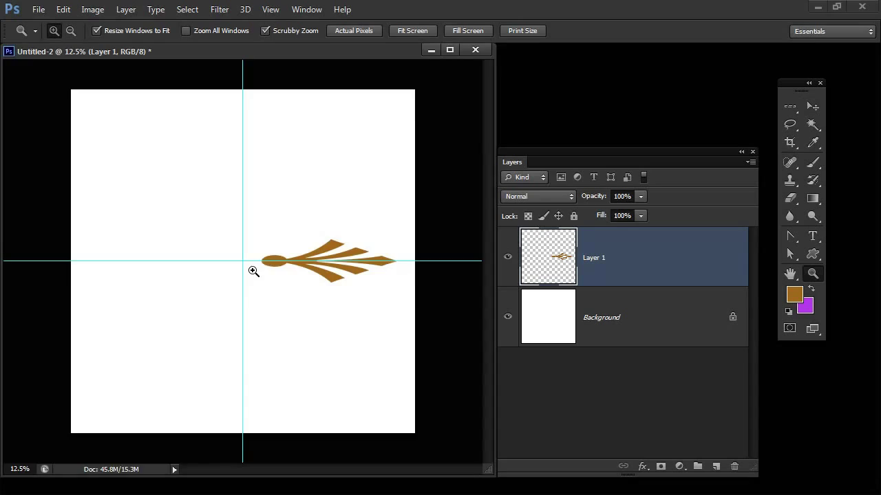
click(254, 270)
click(254, 272)
click(300, 285)
key(alt)
drag(610, 152, 837, 166)
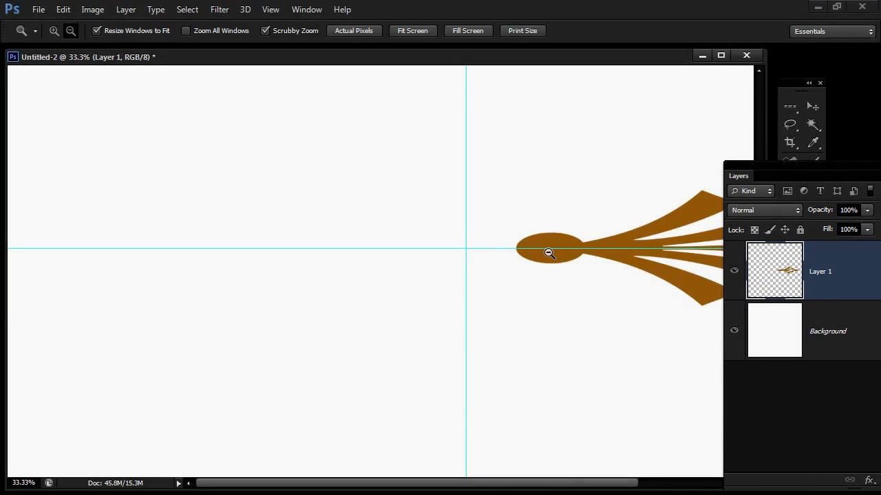
key(v)
mouse_move(557, 257)
mouse_down()
mouse_move(568, 253)
mouse_move(558, 245)
mouse_up()
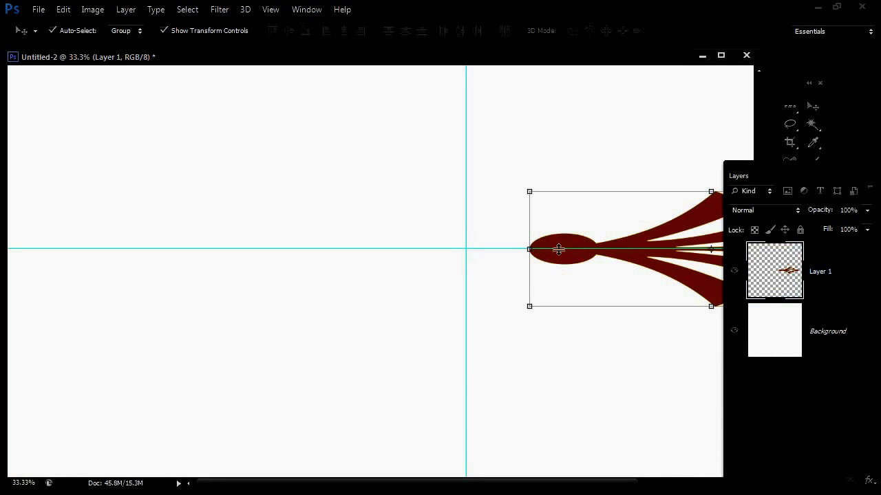
Use Layer > New > Layer Via Copy to duplicate the spike as Layer 1 copy
click(134, 12)
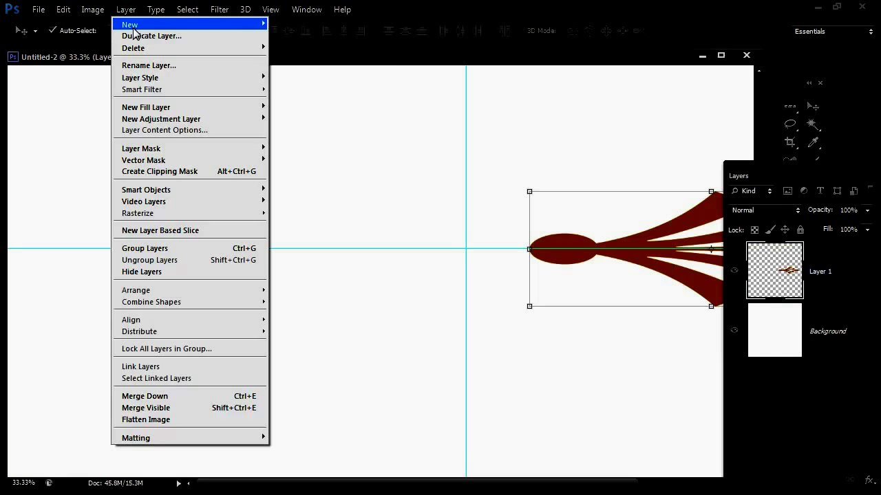
mouse_move(230, 25)
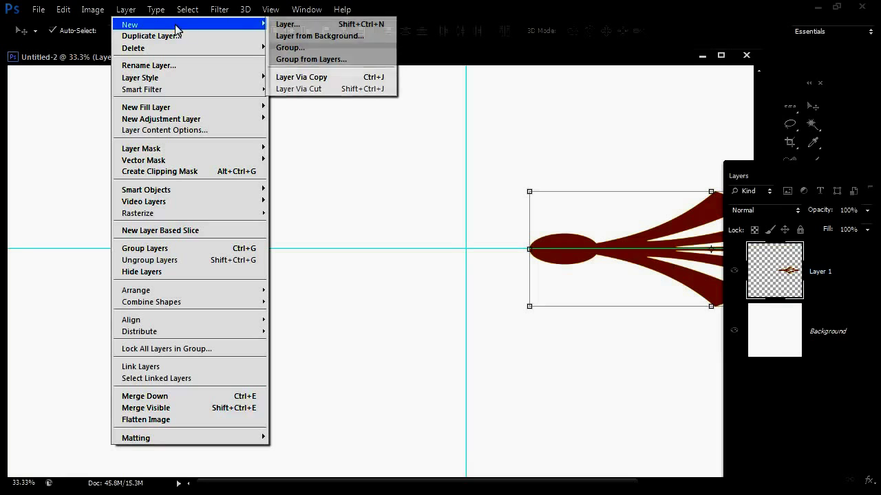
click(297, 82)
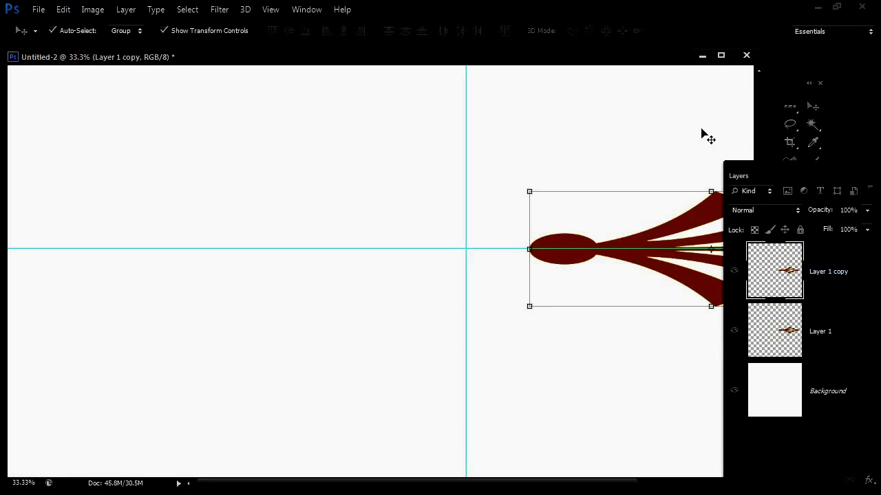
Free-transform Layer 1 copy with its reference point at X 2000, Y 2000 px and rotate it 30°
key(ctrl+t)
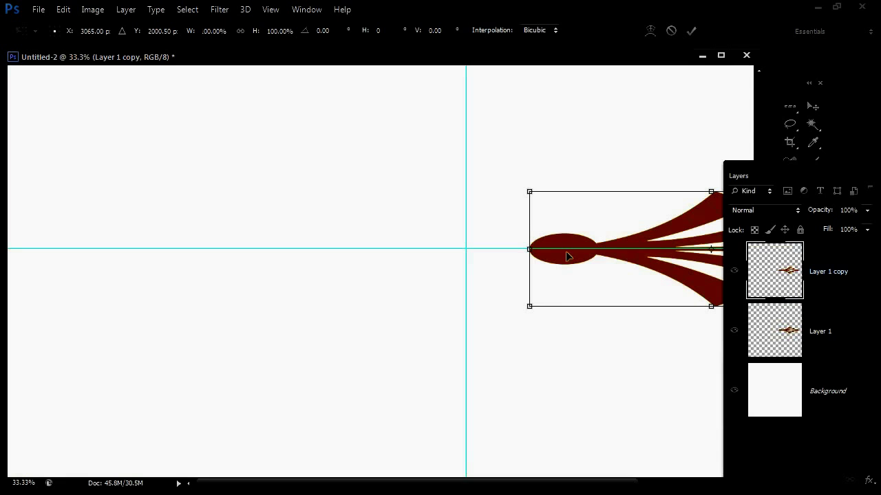
drag(769, 169, 797, 154)
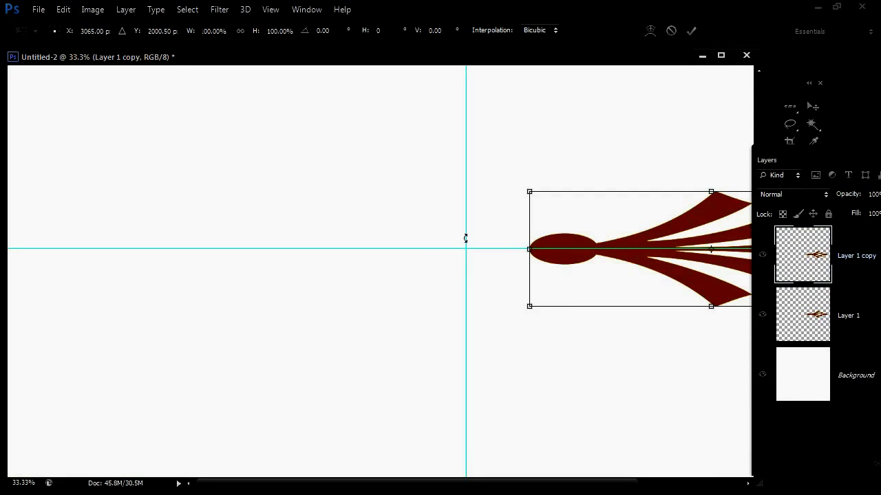
drag(713, 255, 466, 249)
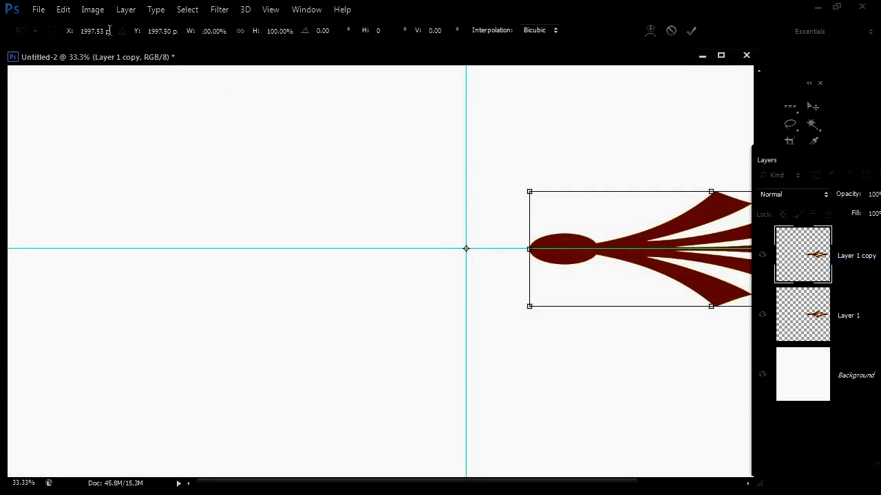
click(110, 30)
text(2000)
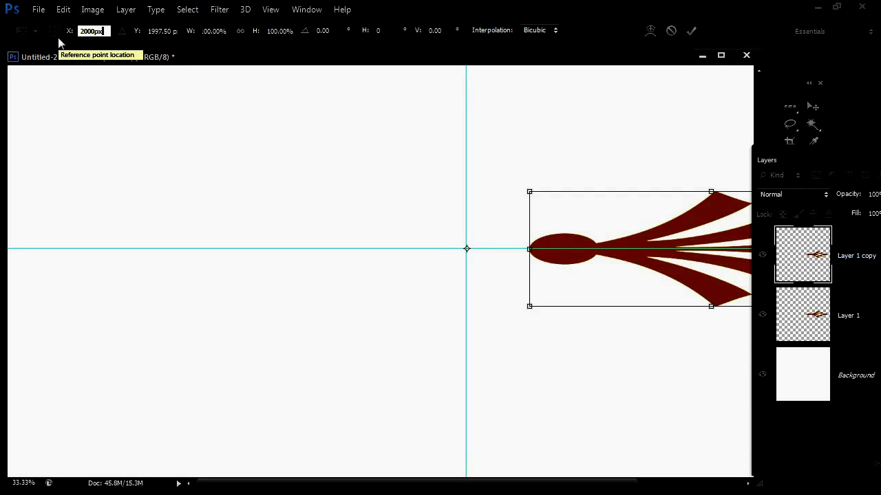
click(169, 30)
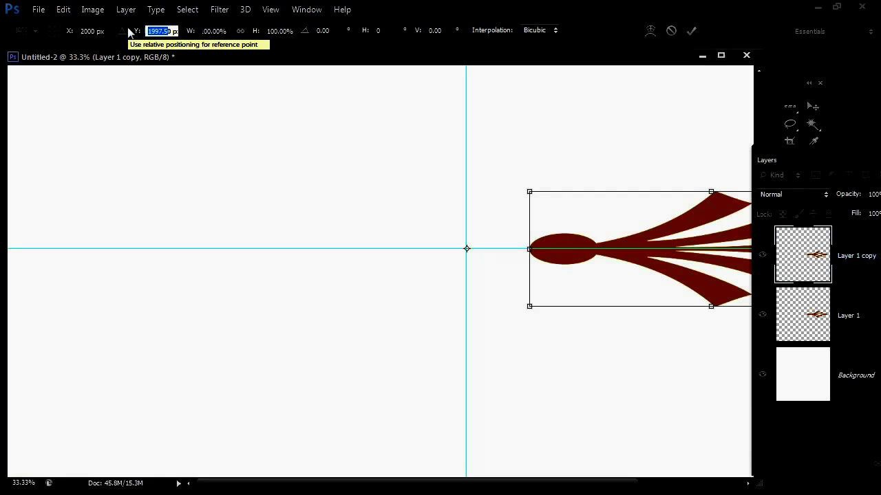
key(BackSpace)
text(2000)
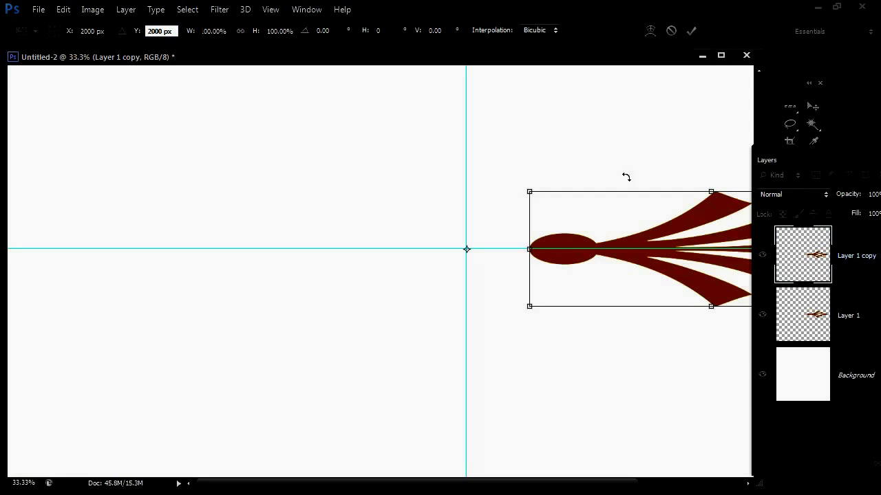
click(333, 31)
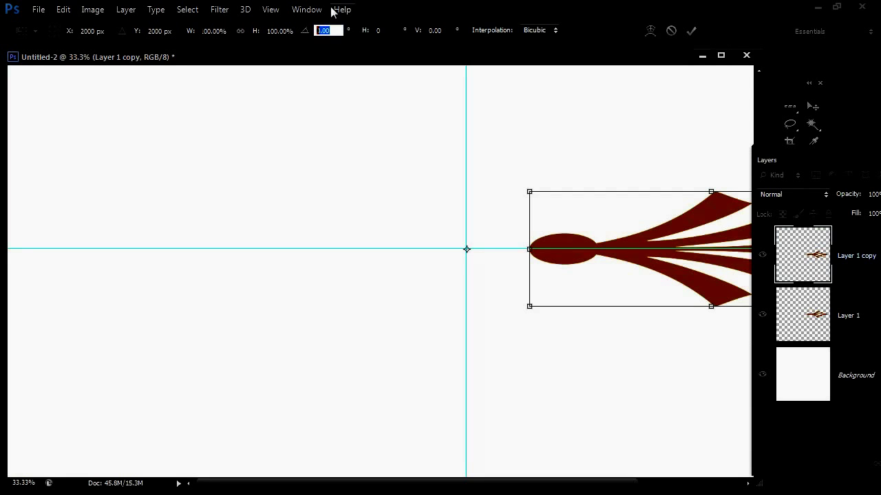
text(30)
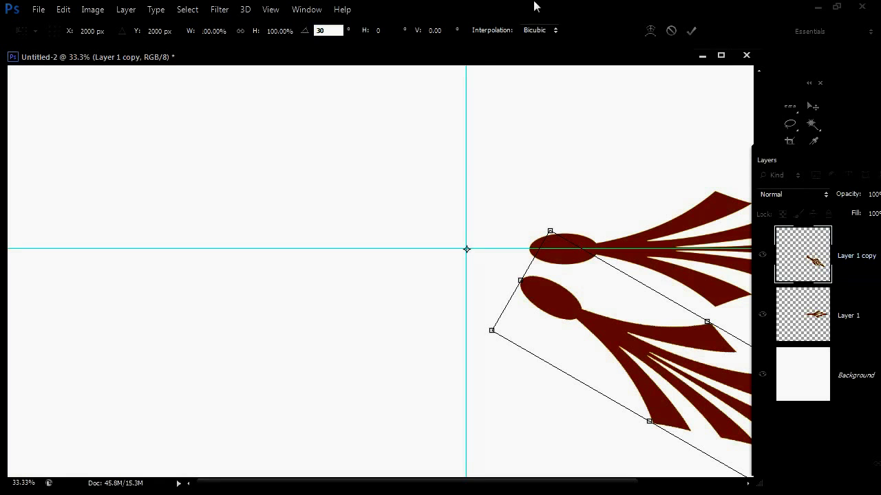
click(690, 31)
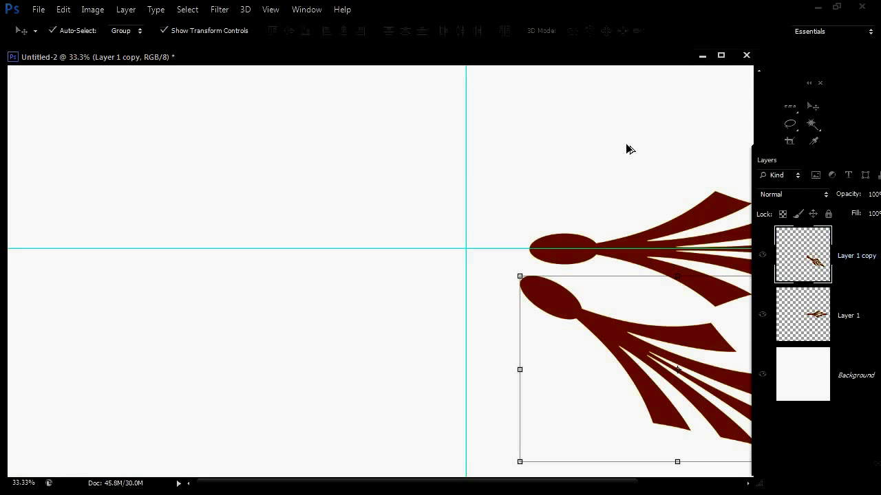
Repeat the 30° transform with Ctrl+Shift+Alt+T to add rotated spike copies, then scroll the Layers panel
key(ctrl+shift+alt+t)
key(ctrl+shift+alt+t)
key(ctrl+shift+alt+t)
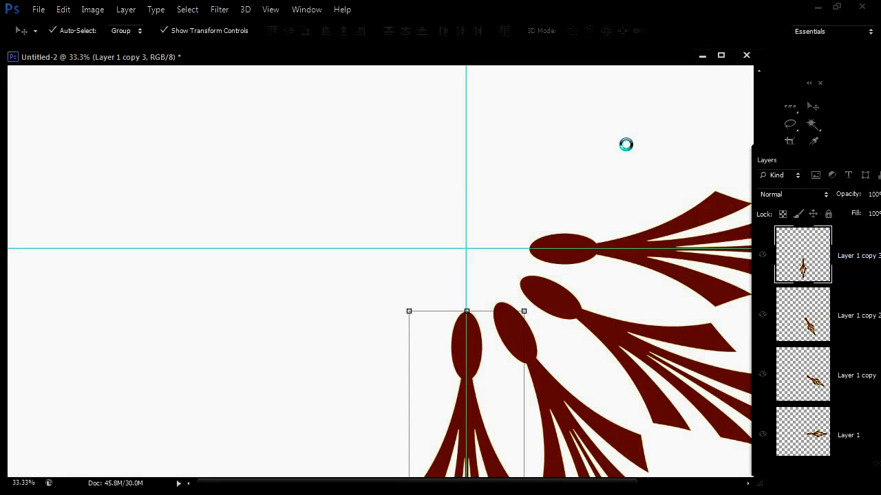
key(ctrl+shift+alt+t)
key(ctrl+shift+alt+t)
key(ctrl+shift+alt+t)
key(ctrl+shift+alt+t)
key(ctrl+shift+alt+t)
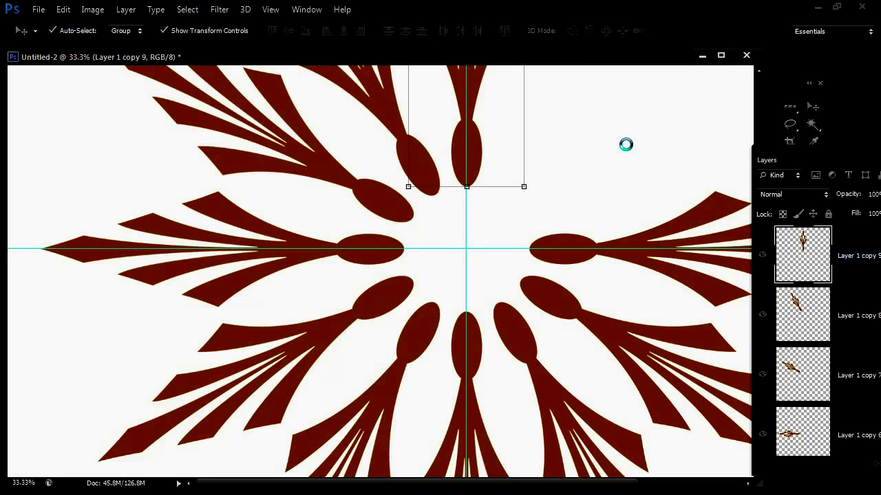
key(ctrl+shift+alt+t)
key(ctrl+shift+alt+t)
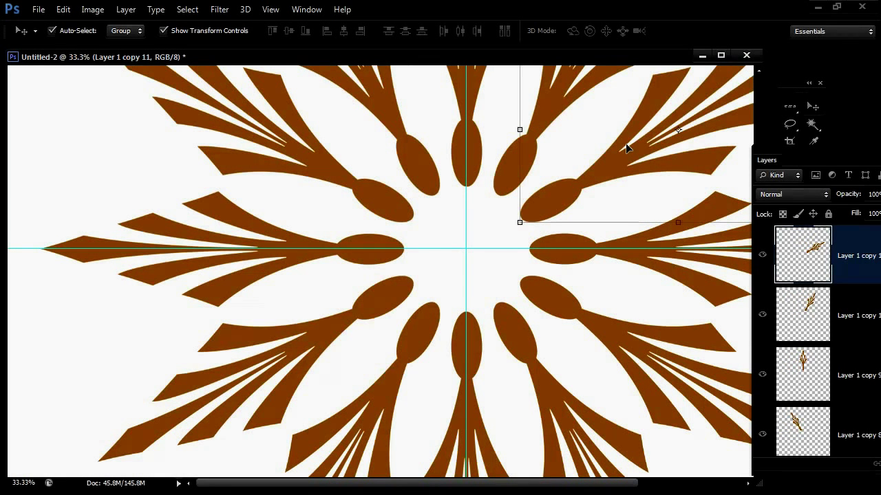
drag(793, 150, 642, 82)
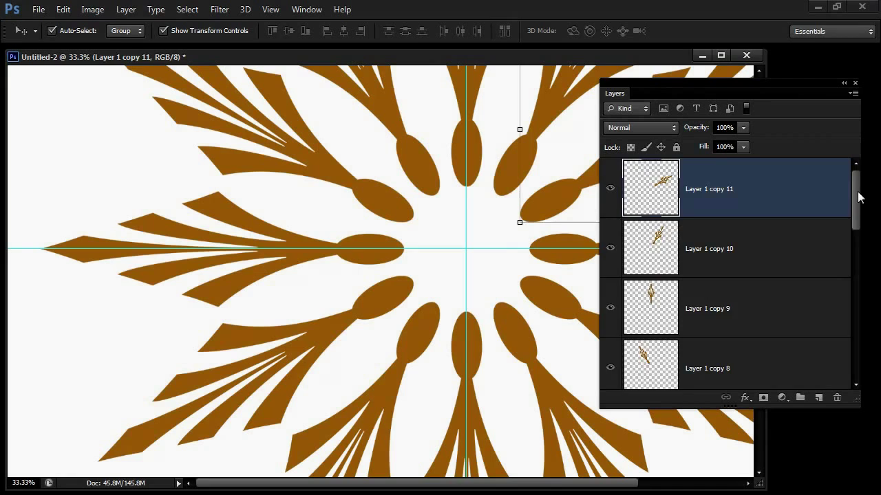
drag(856, 196, 853, 368)
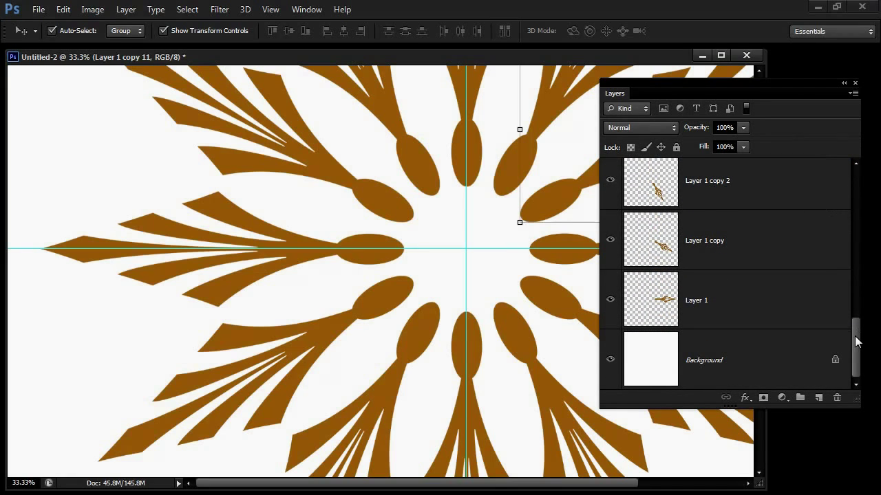
drag(857, 342, 853, 373)
Select all spike layers down to Layer 1, merge them, and zoom out to see the whole star
shift+click(720, 305)
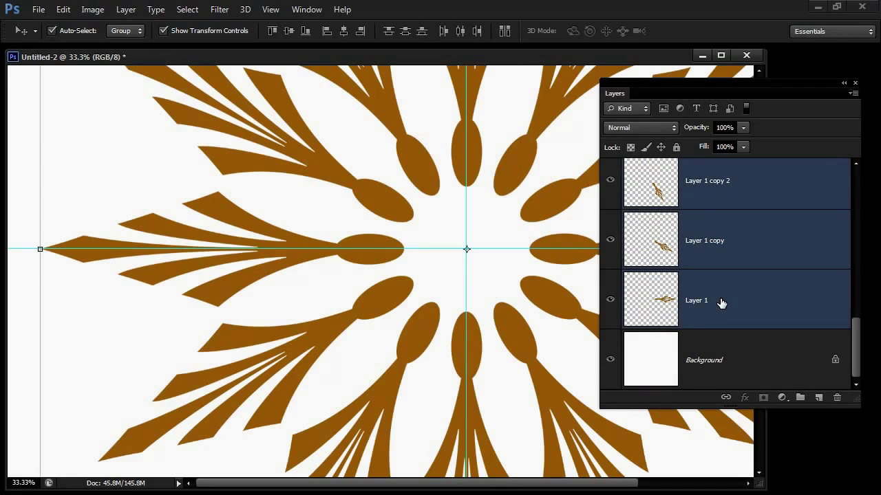
click(125, 9)
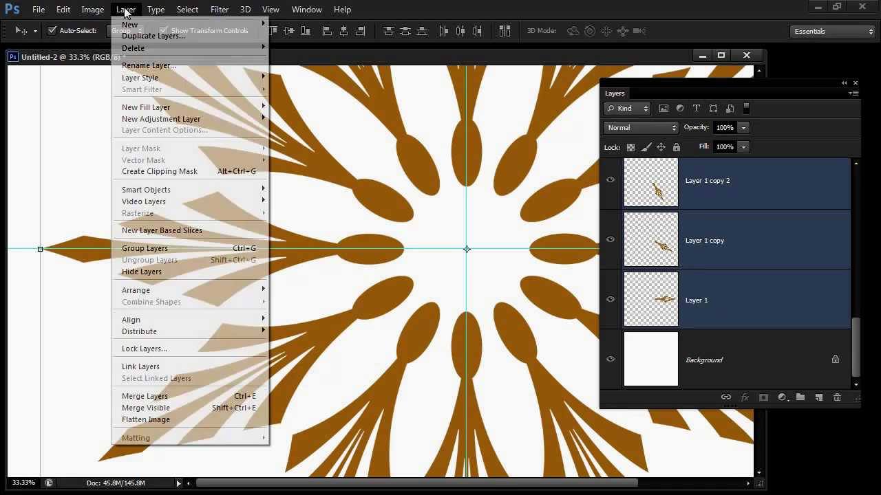
click(234, 397)
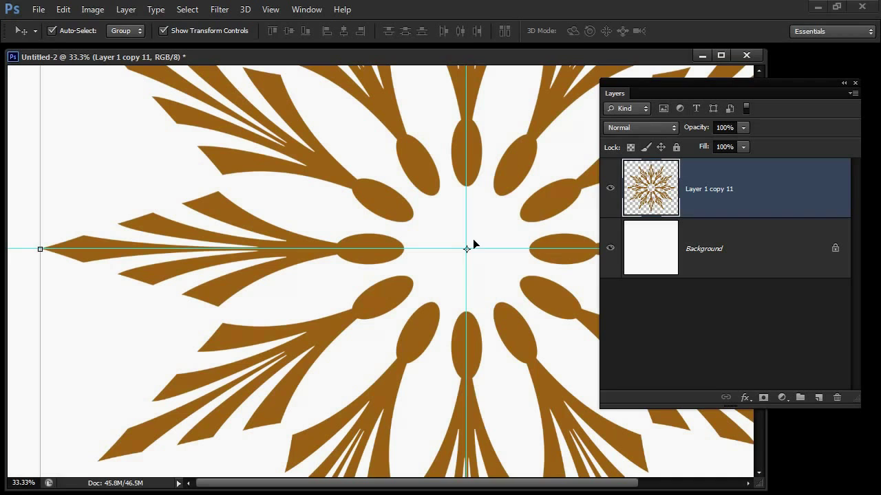
key(z)
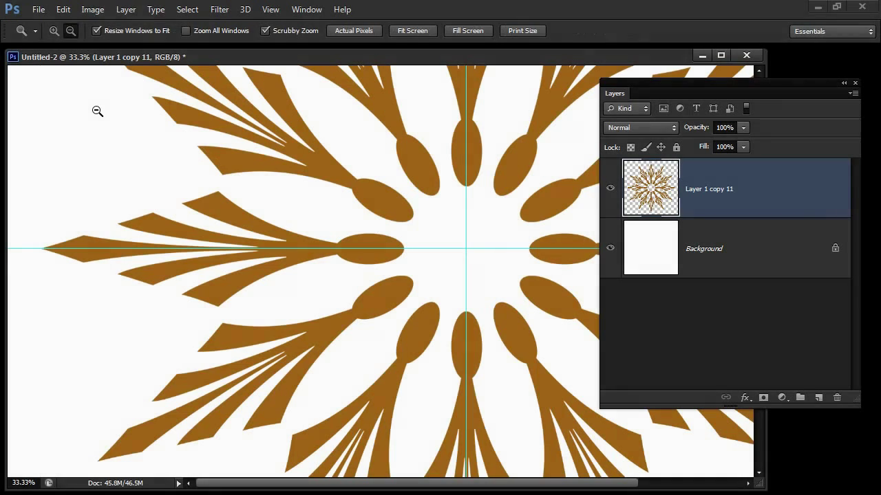
alt+click(382, 238)
alt+click(382, 239)
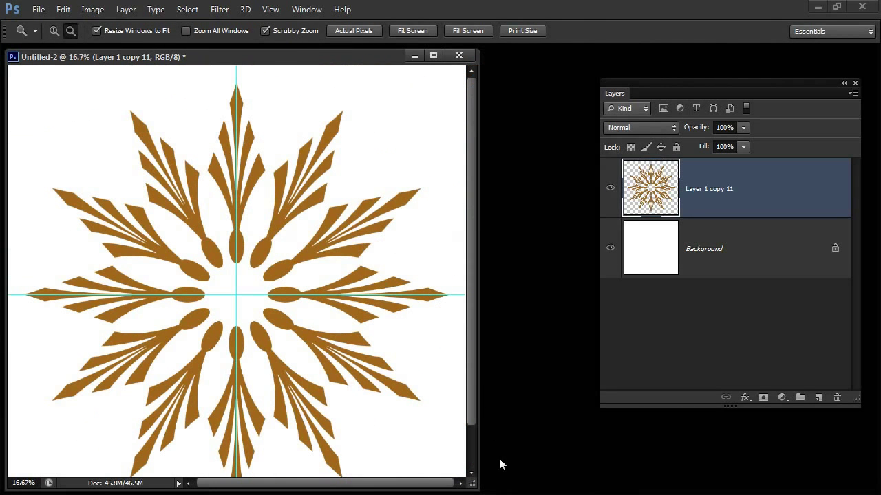
drag(478, 450, 543, 465)
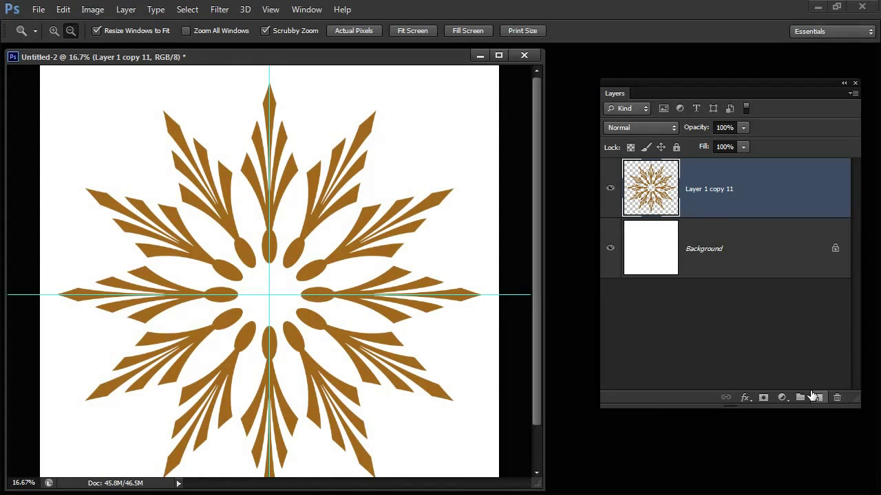
Add a new layer and pick the zigzag shape in the Custom Shape tool
click(817, 398)
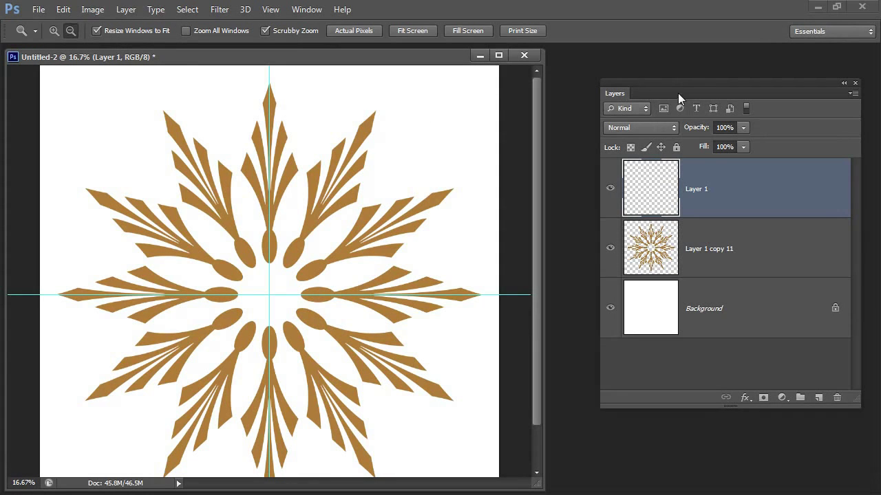
drag(677, 94, 552, 180)
click(818, 256)
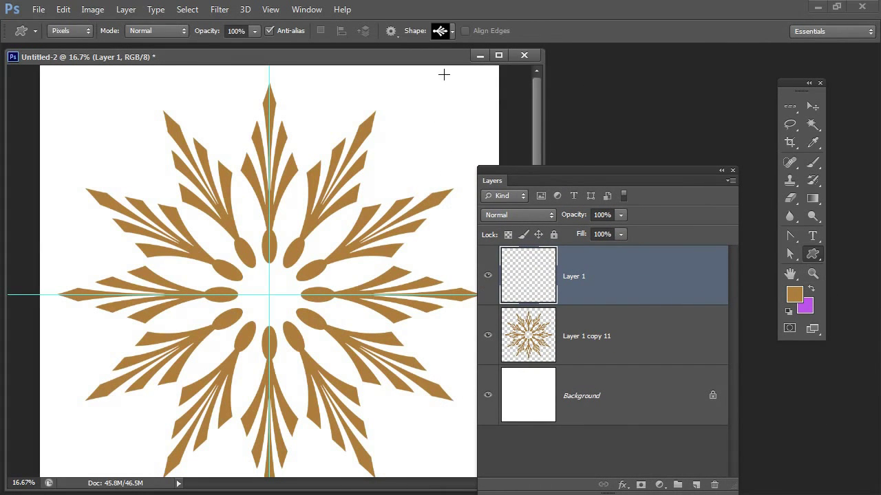
click(451, 32)
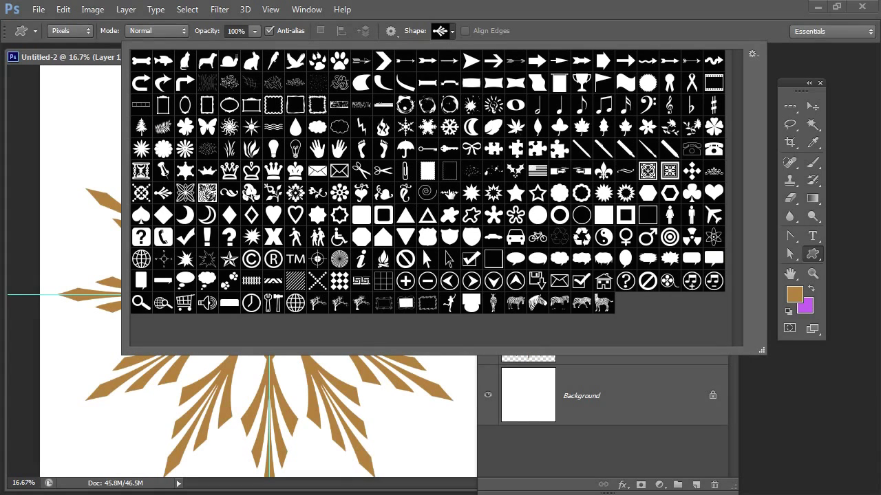
click(448, 195)
click(579, 13)
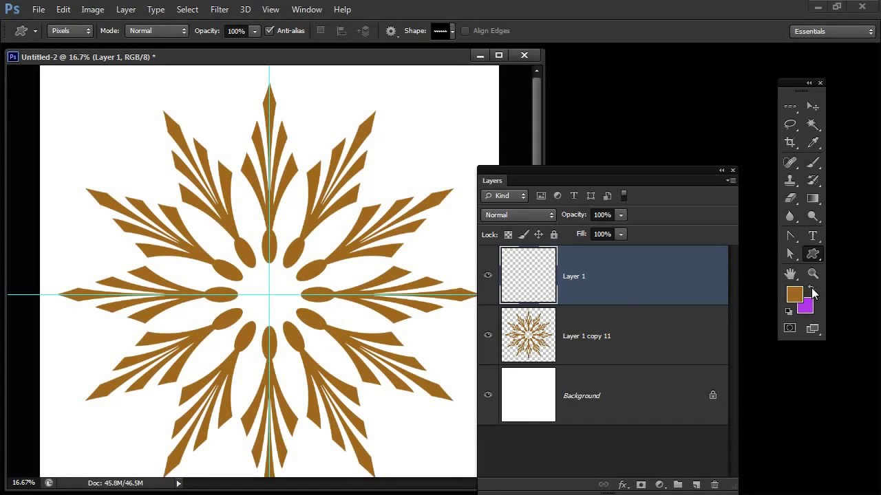
Switch to purple and draw the zigzag rightward from the mandala centre along the guide
click(811, 290)
drag(291, 291, 453, 298)
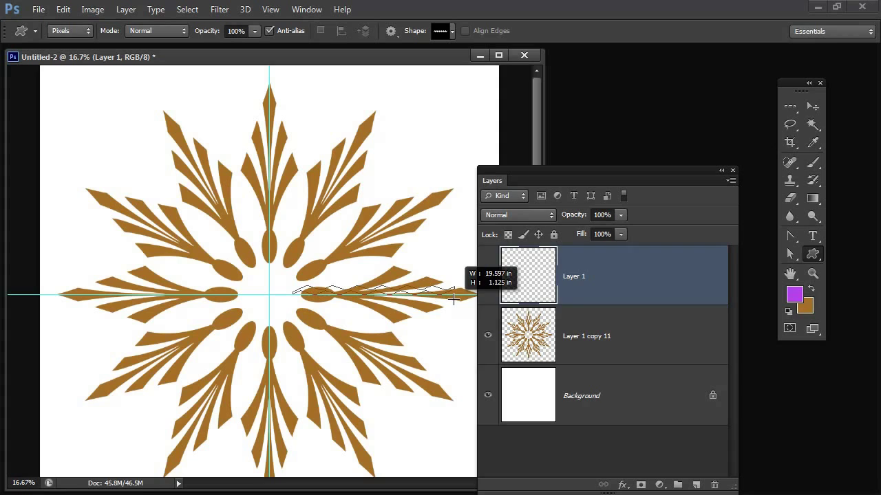
drag(453, 298, 452, 299)
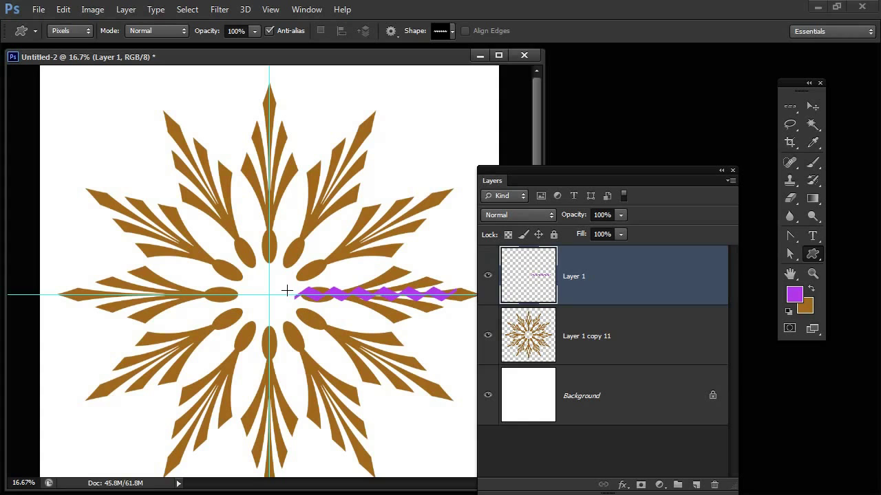
Zoom in on the purple zigzag and snap it onto the horizontal guide
key(z)
drag(289, 274, 349, 403)
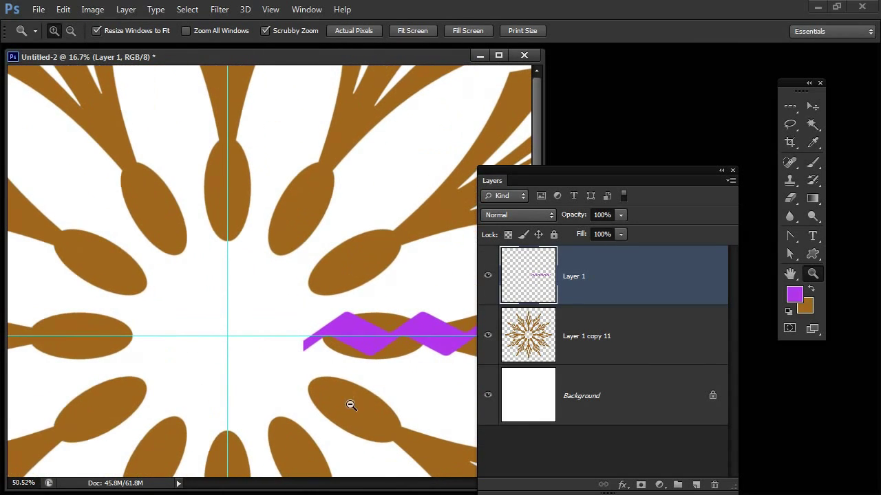
click(812, 107)
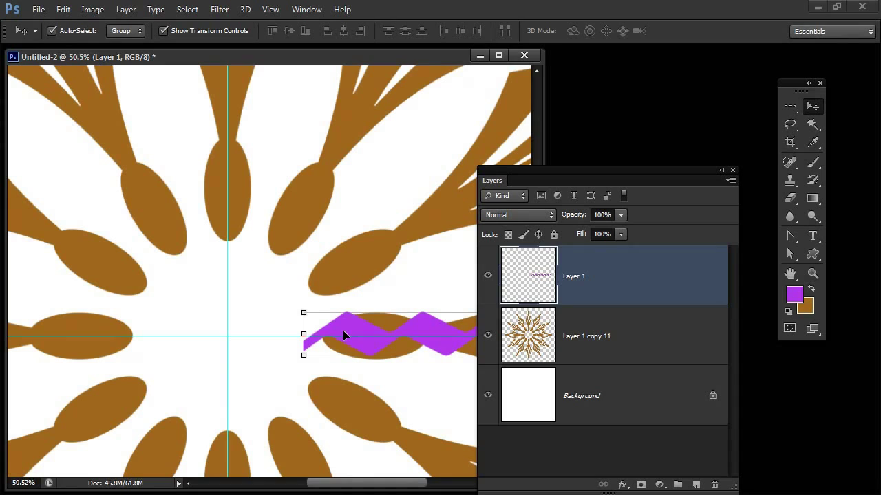
drag(343, 330, 344, 333)
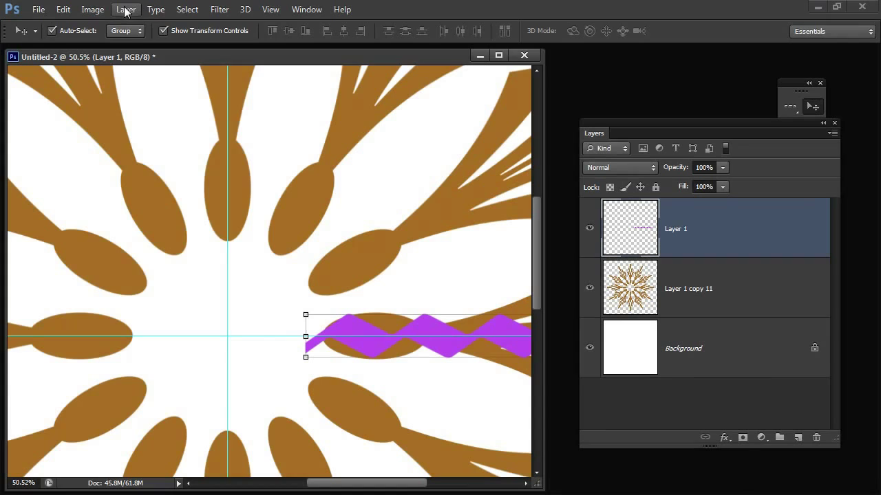
Duplicate the zigzag onto a new layer with Layer > New > Layer Via Copy
click(126, 10)
mouse_move(130, 26)
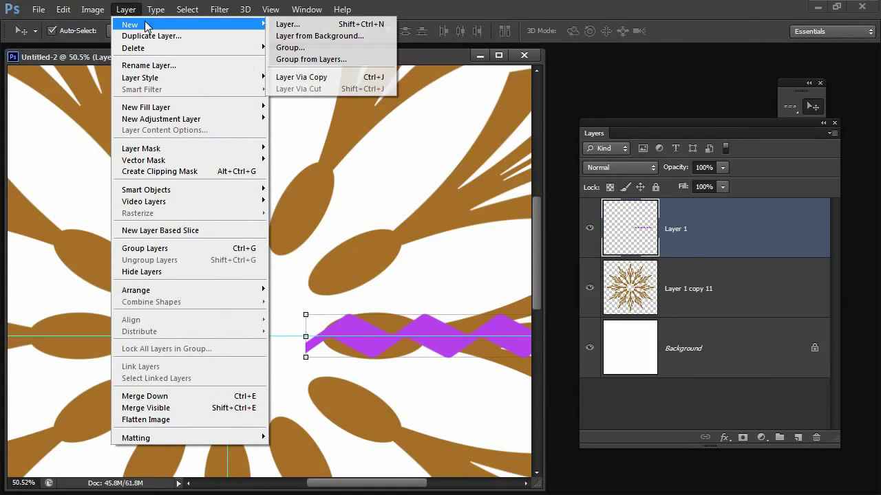
click(300, 80)
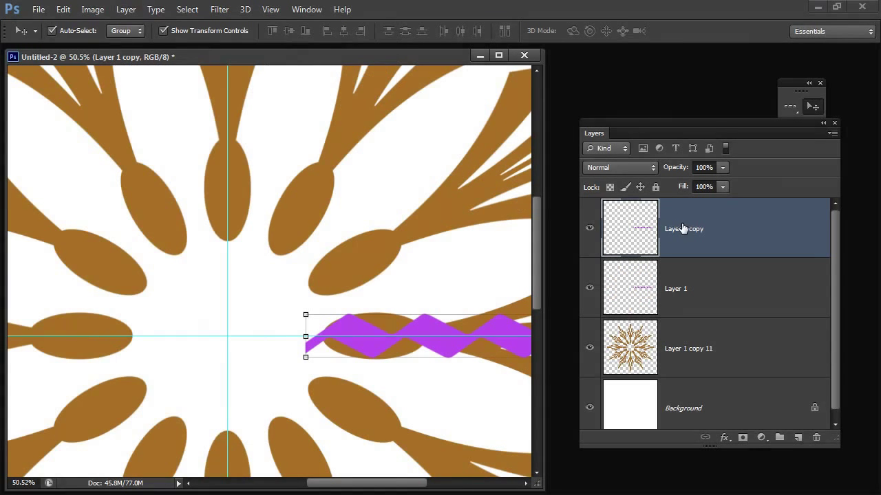
click(388, 331)
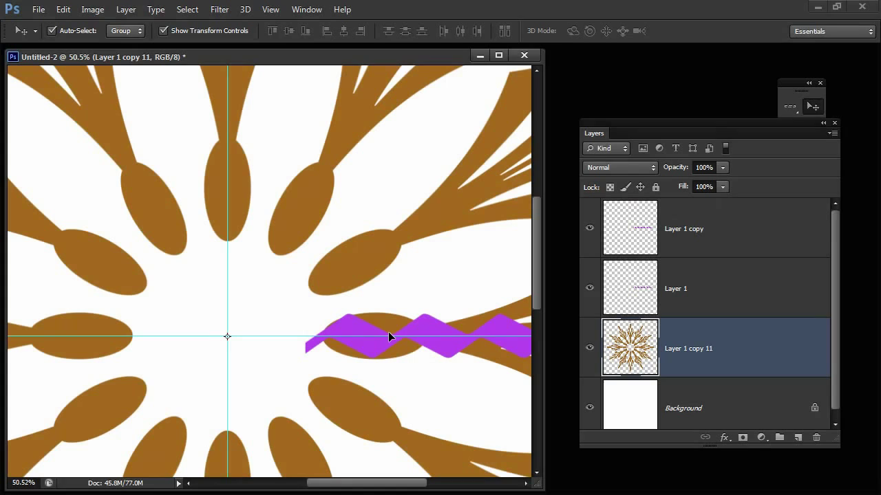
drag(544, 345, 718, 344)
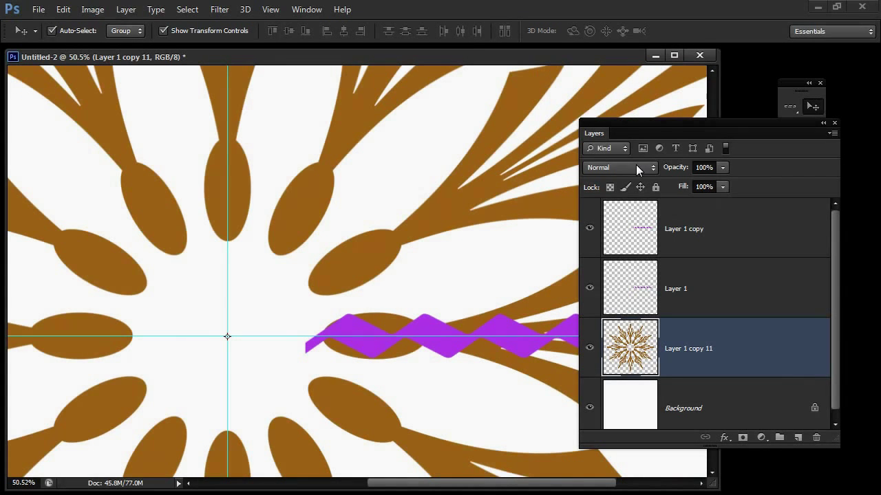
Free-transform the Layer 1 copy zigzag 10° around a pivot at X 2000 px, Y 2000 px
drag(641, 127, 784, 143)
click(439, 337)
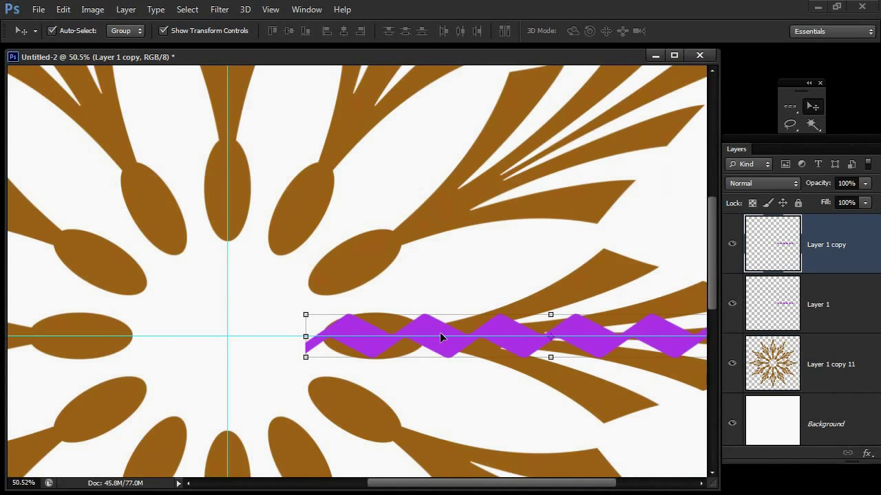
key(ctrl+t)
drag(550, 336, 226, 336)
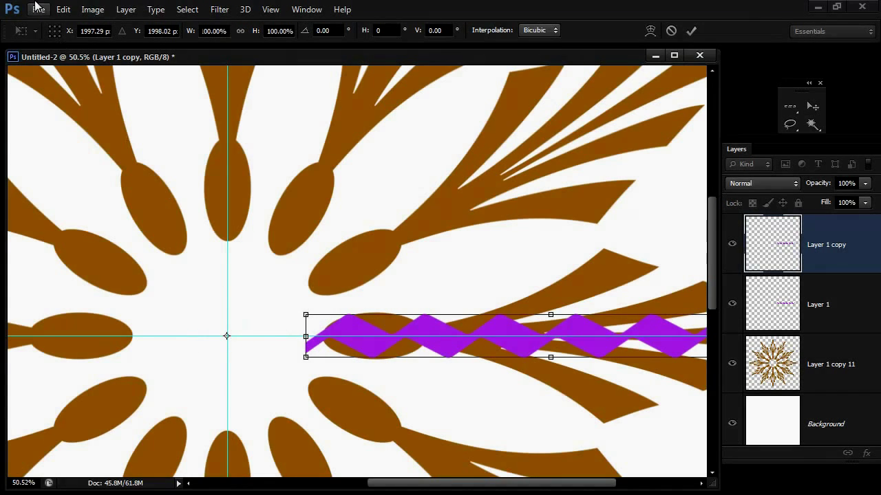
click(103, 32)
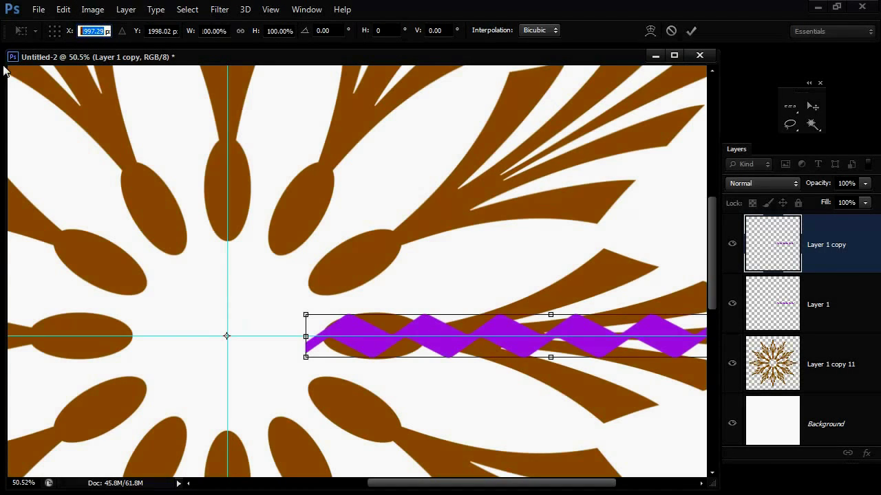
text(2000)
click(173, 32)
text(2000)
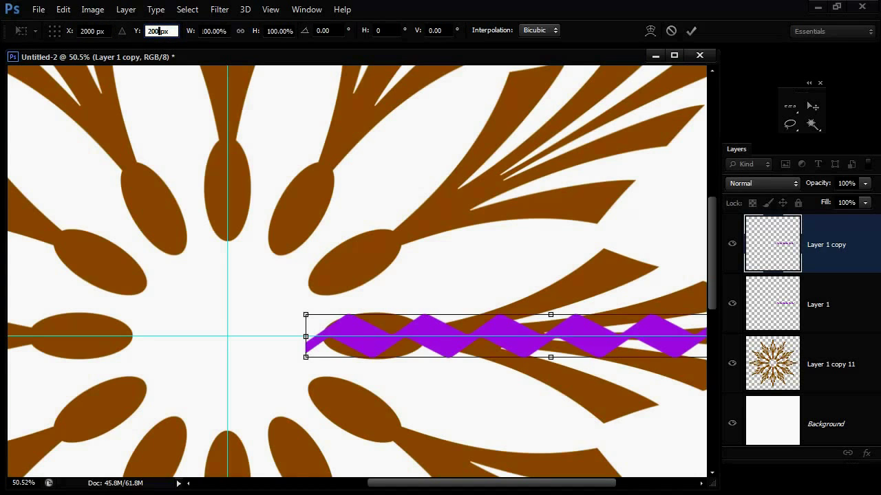
click(329, 30)
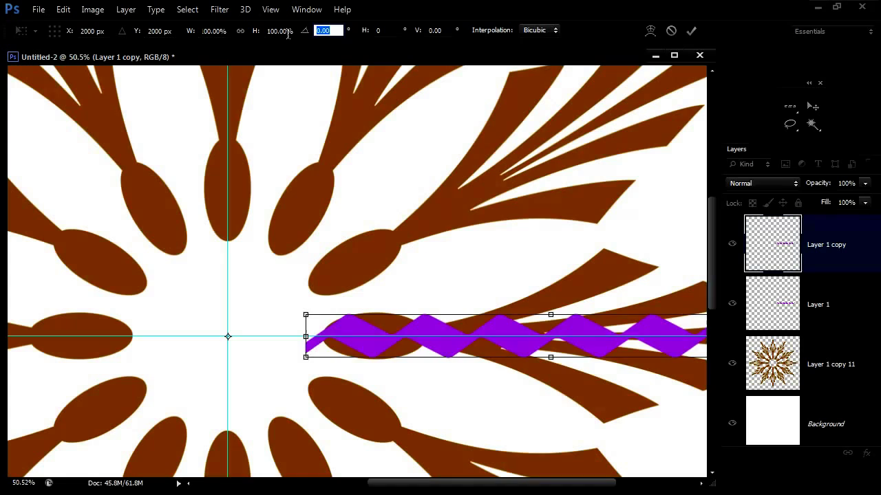
text(10)
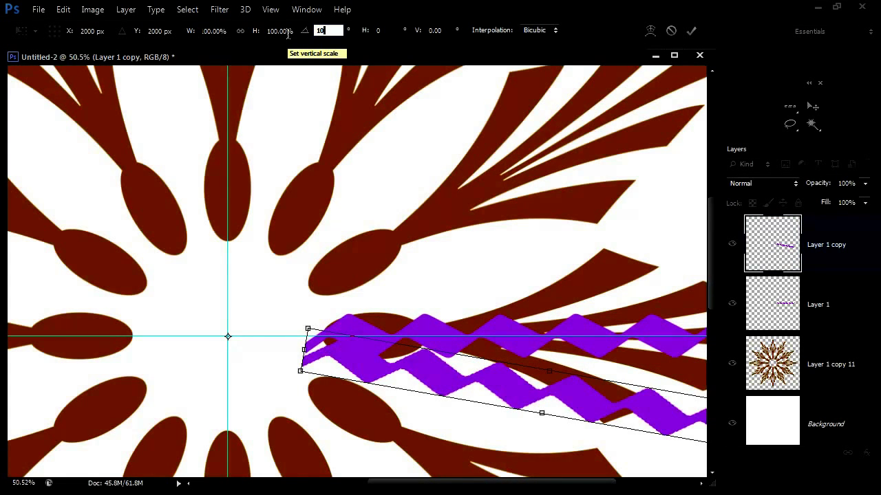
click(691, 31)
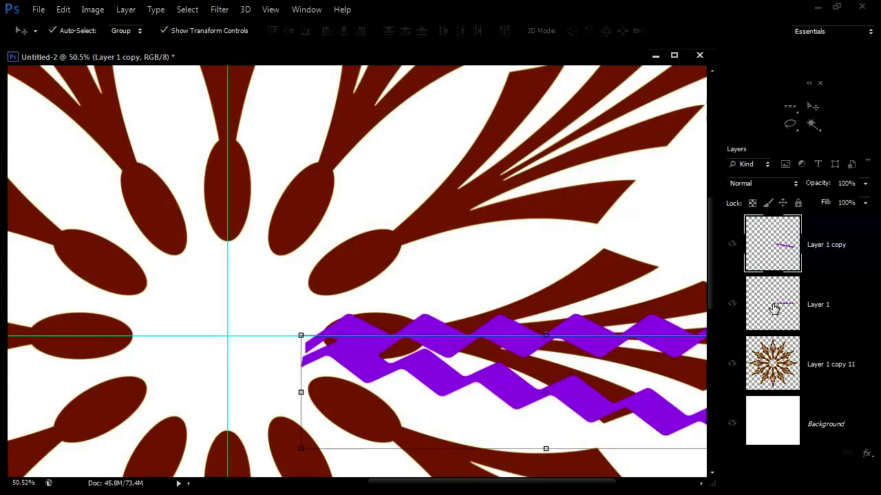
Repeat the 10° rotated zigzag copy five more times around the centre
key(ctrl+alt+shift+t)
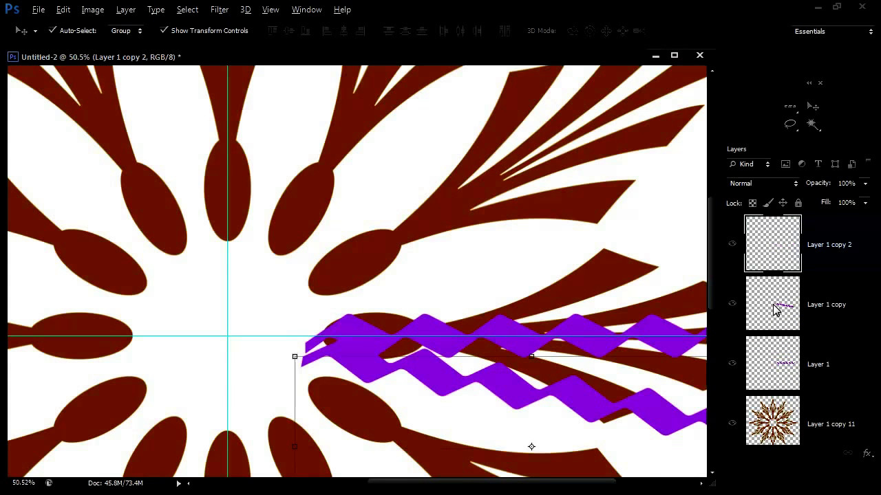
key(ctrl+alt+shift+t)
key(ctrl+alt+shift+t)
key(ctrl+alt+shift+t)
key(ctrl+alt+shift+t)
key(ctrl+alt+shift+t)
key(ctrl+alt+shift+t)
key(ctrl+alt+shift+t)
key(ctrl+alt+shift+t)
key(ctrl+alt+shift+t)
key(ctrl+alt+shift+t)
key(ctrl+alt+shift+t)
key(ctrl+alt+shift+t)
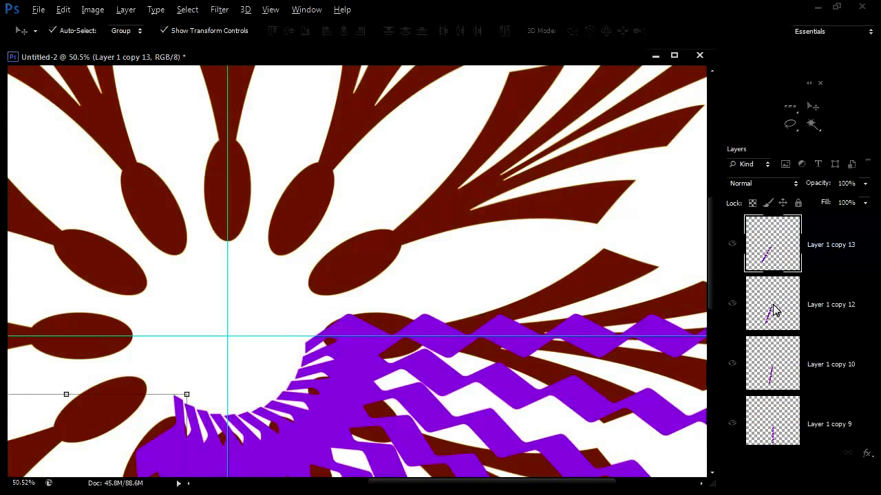
key(ctrl+alt+shift+t)
key(ctrl+alt+shift+t)
key(ctrl+alt+shift+t)
key(ctrl+alt+shift+t)
key(ctrl+alt+shift+t)
key(ctrl+alt+shift+t)
key(ctrl+alt+shift+t)
key(ctrl+alt+shift+t)
key(ctrl+alt+shift+t)
key(ctrl+alt+shift+t)
key(ctrl+alt+shift+t)
key(ctrl+alt+shift+t)
key(ctrl+alt+shift+t)
key(ctrl+alt+shift+t)
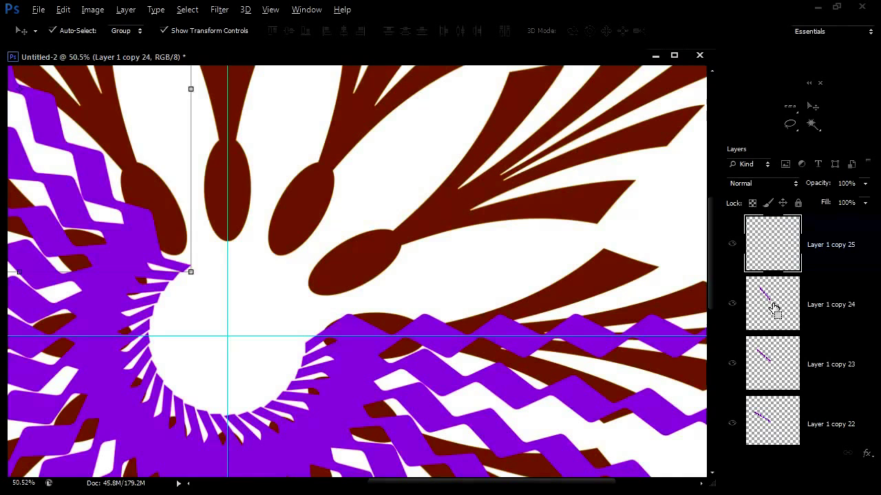
key(ctrl+alt+shift+t)
key(ctrl+alt+shift+t)
key(ctrl+alt+shift+t)
key(ctrl+alt+shift+t)
key(ctrl+alt+shift+t)
key(ctrl+alt+shift+t)
key(ctrl+alt+shift+t)
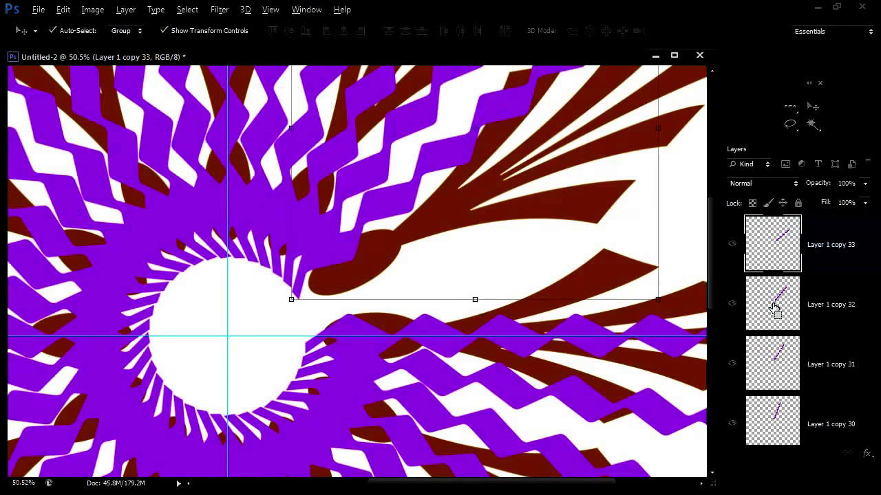
key(ctrl+alt+shift+t)
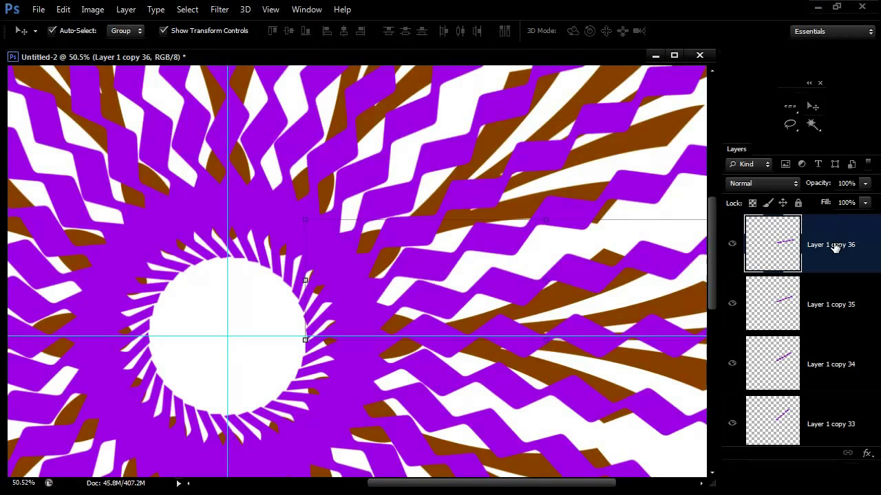
Merge the zigzag copies into one purple ring layer, Layer 1 copy 36, and hide the brown starburst
drag(768, 147, 672, 91)
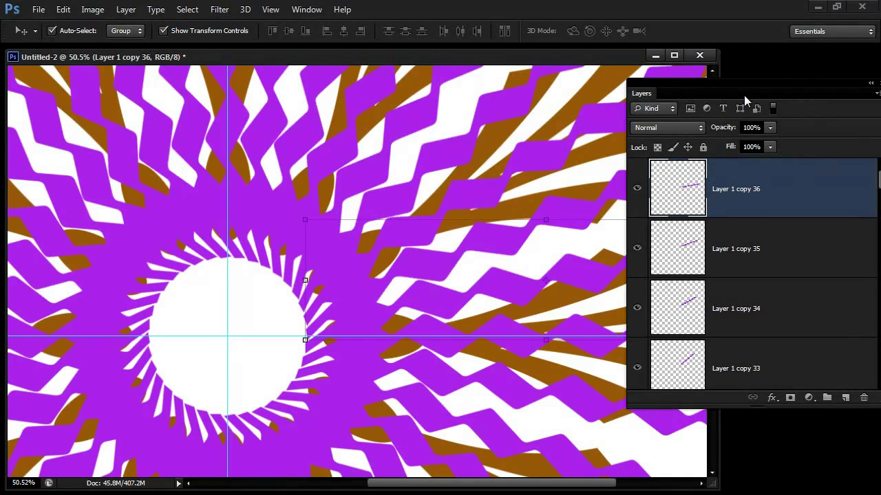
drag(743, 95, 700, 78)
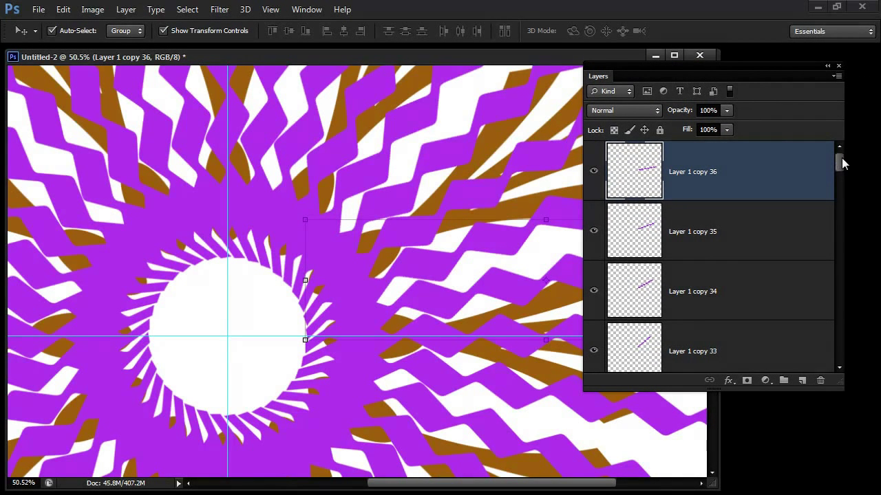
drag(842, 158, 840, 350)
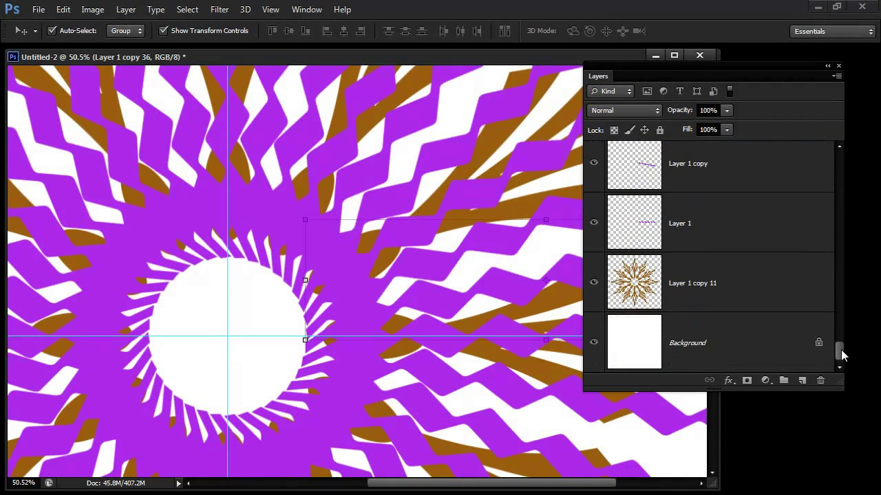
shift+click(707, 223)
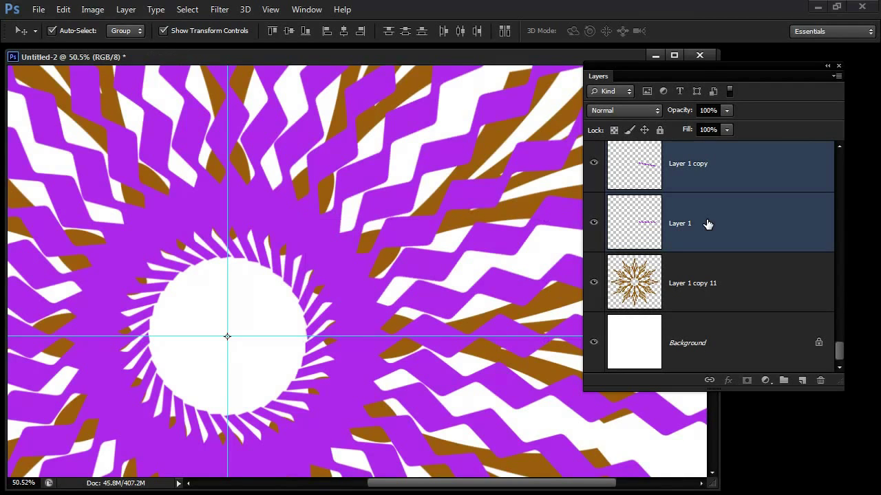
click(126, 11)
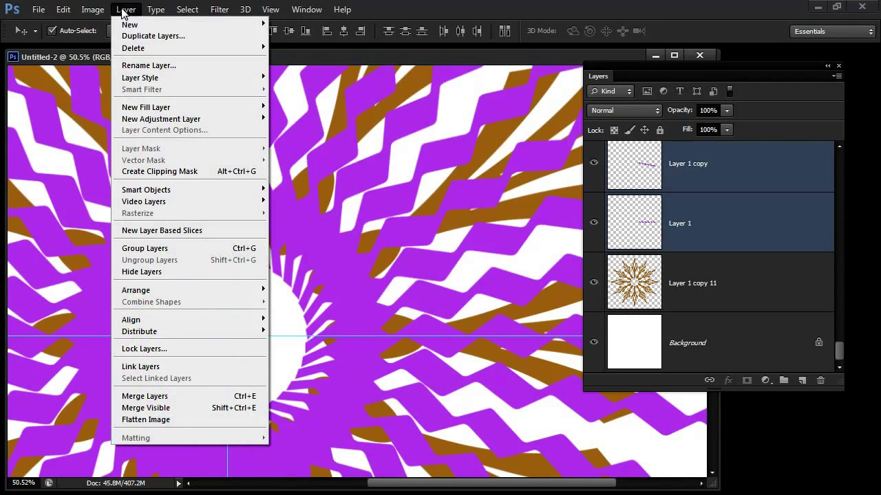
click(144, 396)
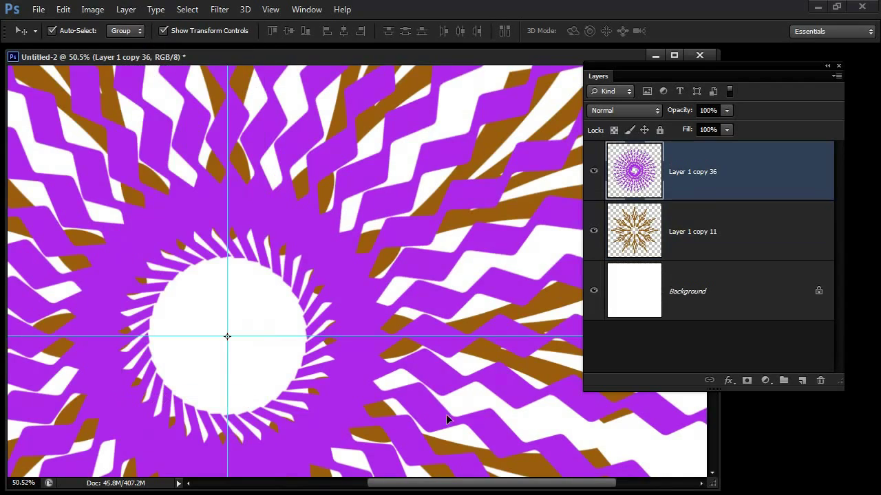
click(594, 232)
Zoom out to fit the whole design and show the brown starburst again
key(z)
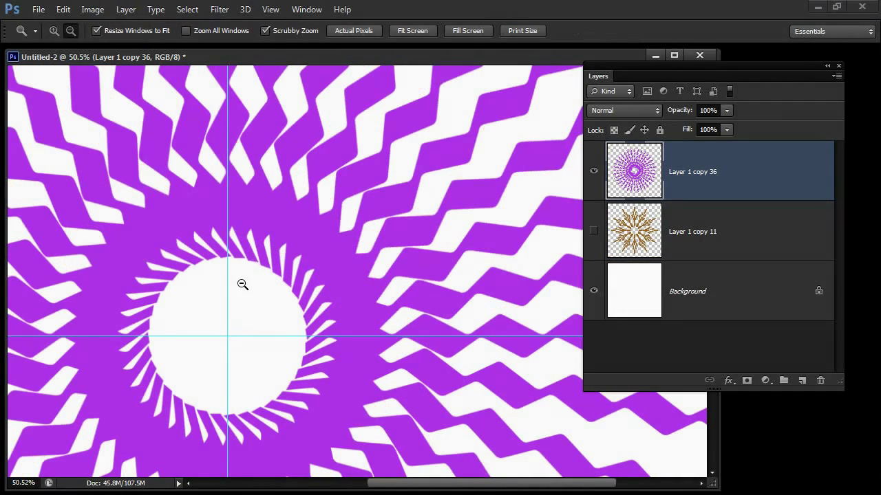
click(264, 282)
click(263, 283)
click(263, 283)
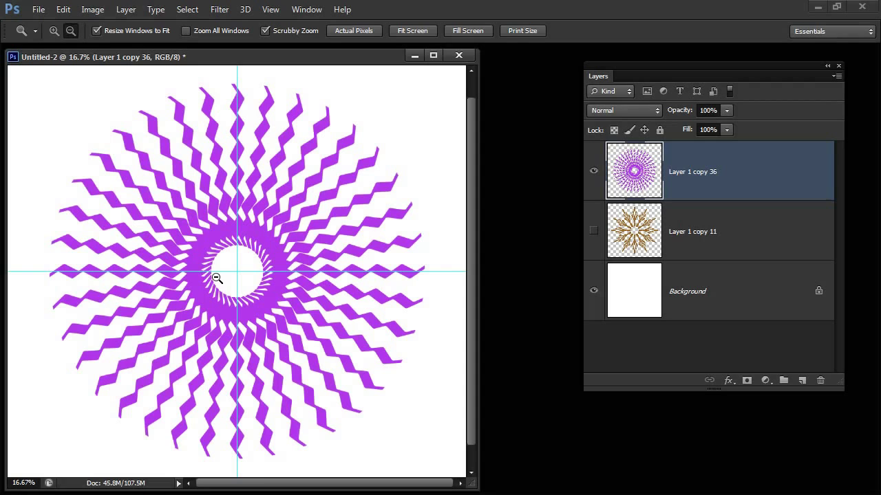
click(594, 232)
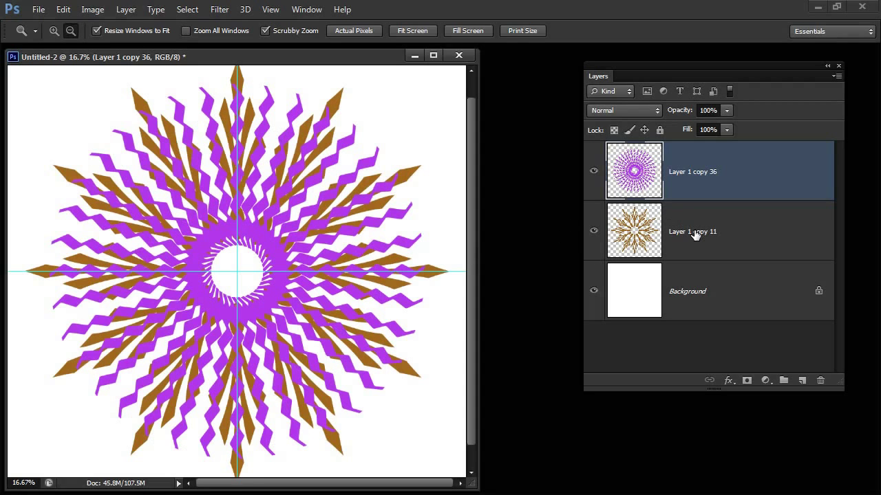
Try Overlay, Hard Light and other blend modes on the purple ring, settling on Linear Light
click(611, 110)
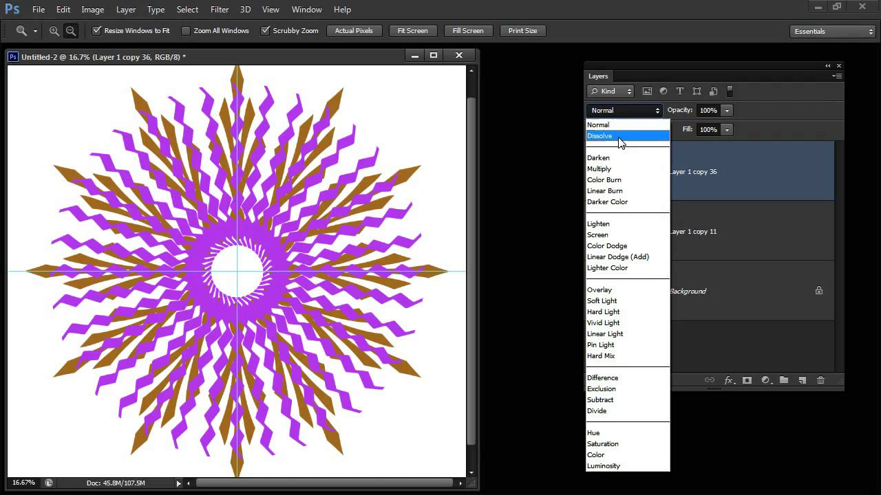
click(612, 292)
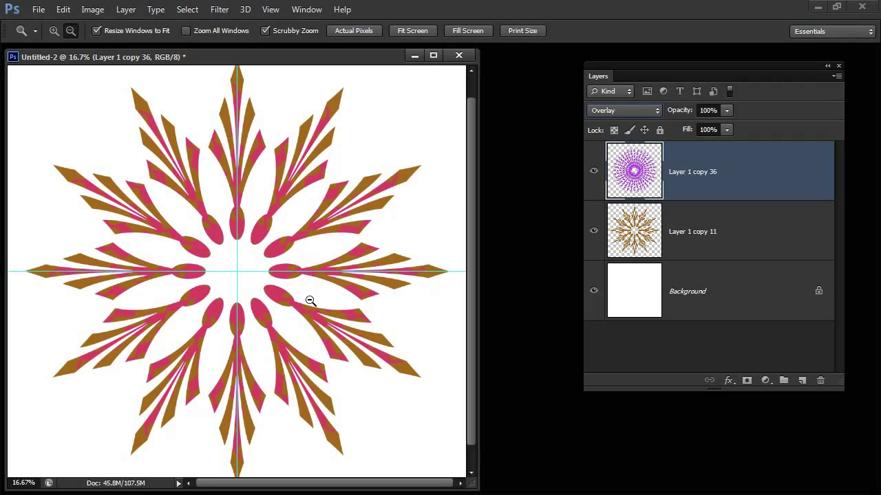
click(614, 114)
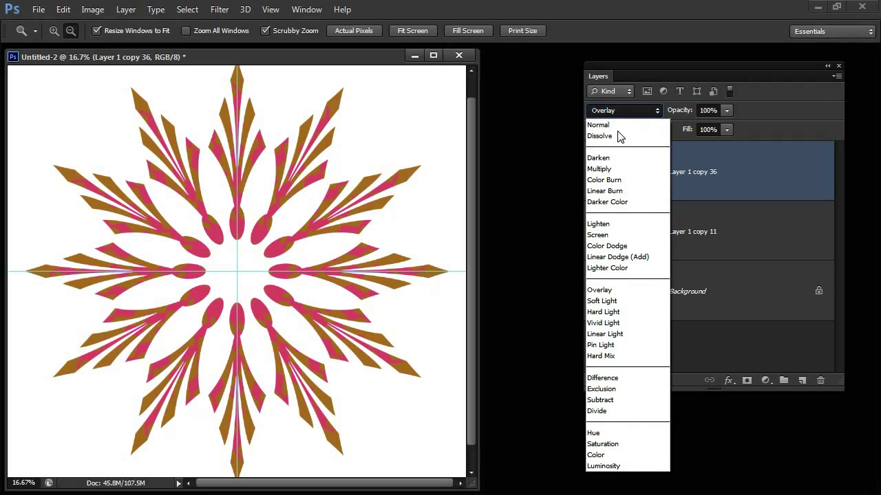
click(609, 305)
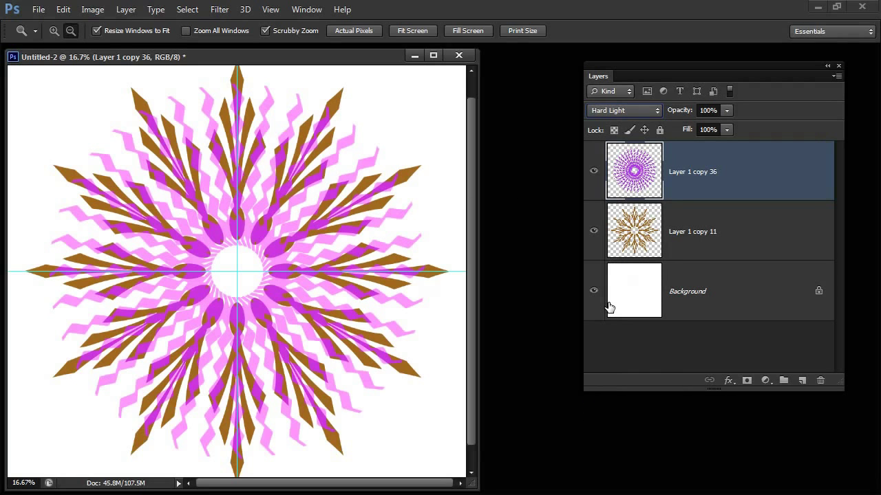
key(shift+plus)
key(shift+plus)
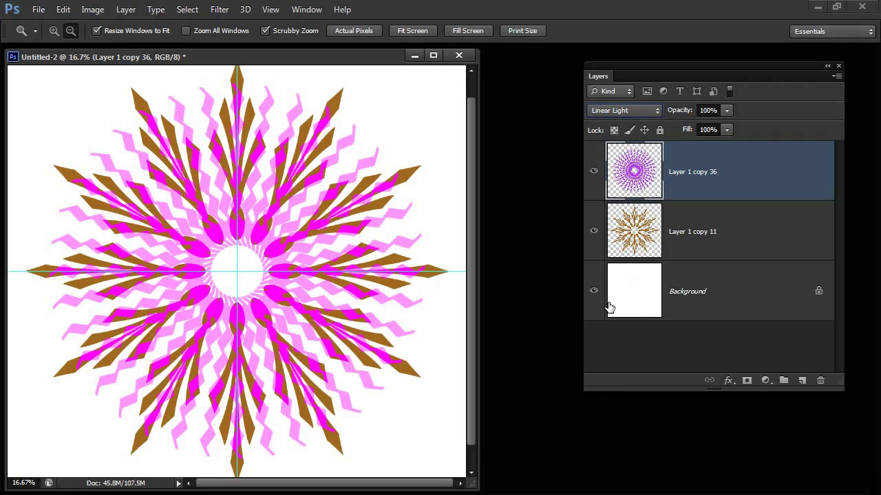
key(shift+plus)
key(shift+plus)
key(shift+plus)
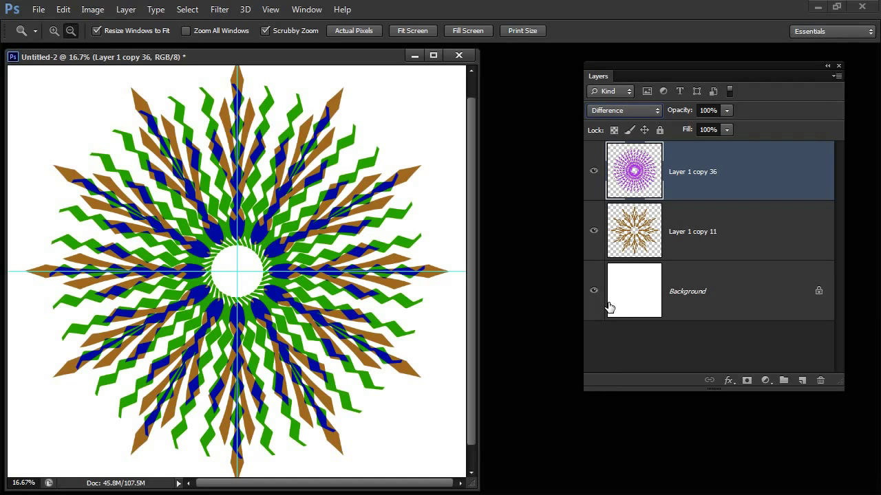
key(shift+minus)
key(shift+minus)
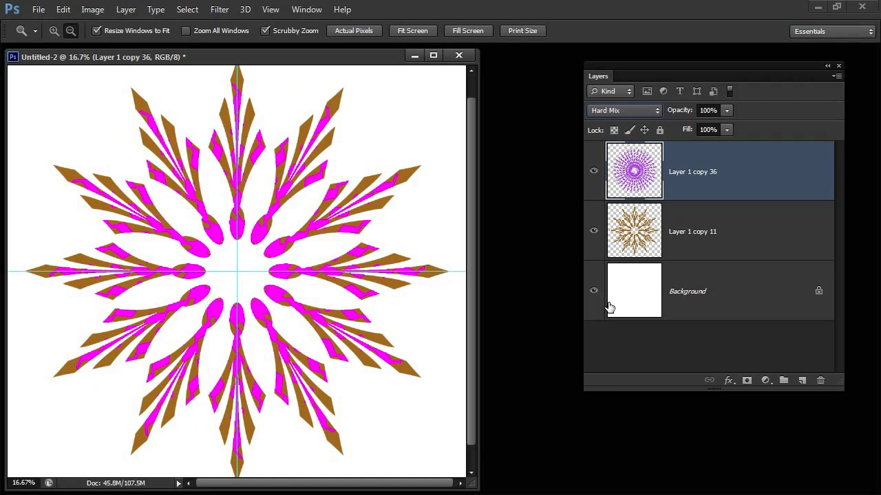
key(shift+minus)
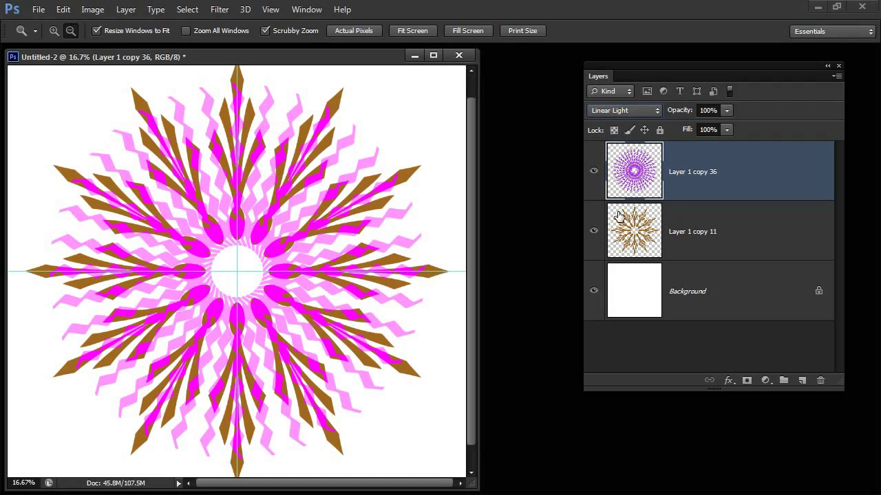
Hide the zigzag and starburst layers and add a new empty layer on top
click(594, 172)
click(593, 231)
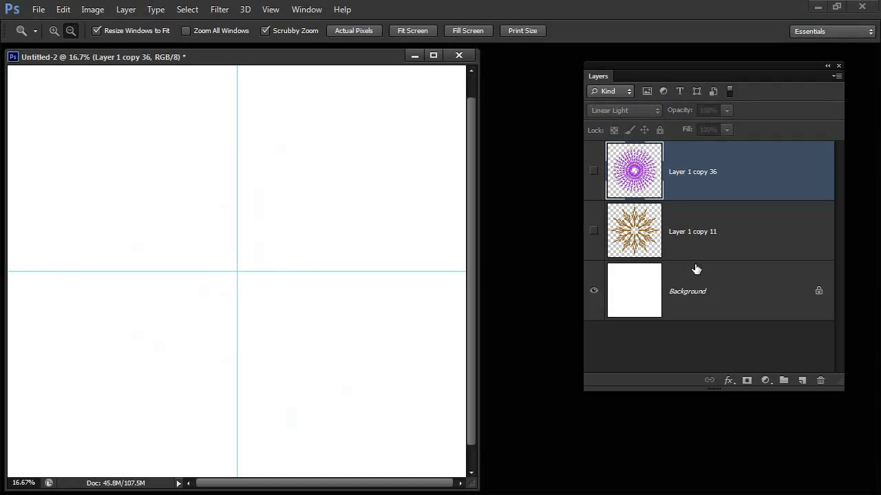
click(801, 381)
drag(625, 72, 531, 141)
Set the foreground colour to dark purple #3c1051
click(794, 294)
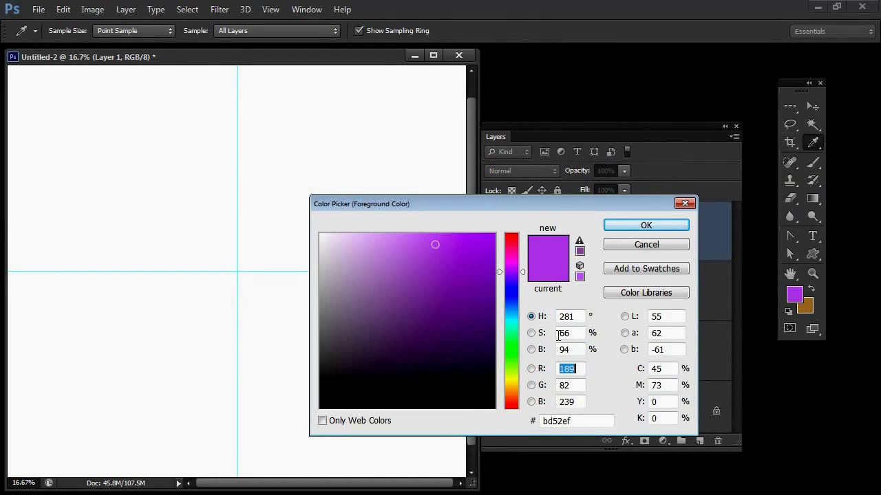
click(459, 353)
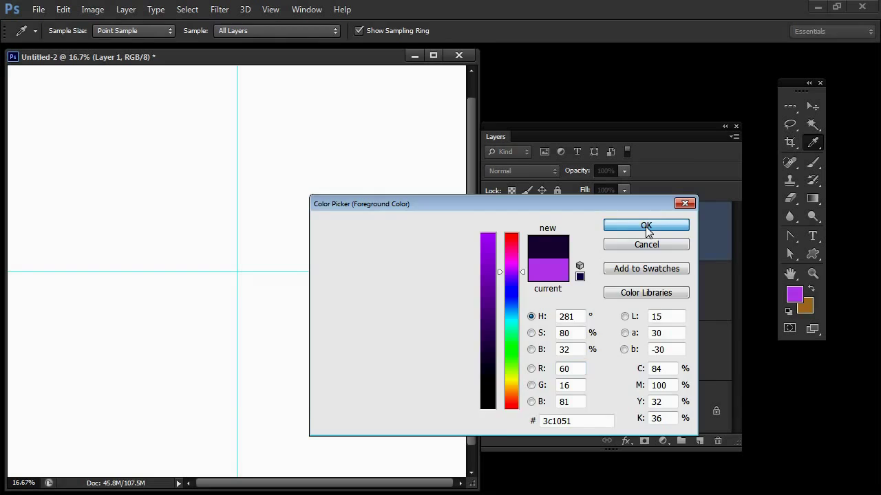
click(646, 227)
key(z)
drag(672, 128, 824, 179)
Draw an elliptical selection on the guide near the right and fill it with dark purple
click(783, 102)
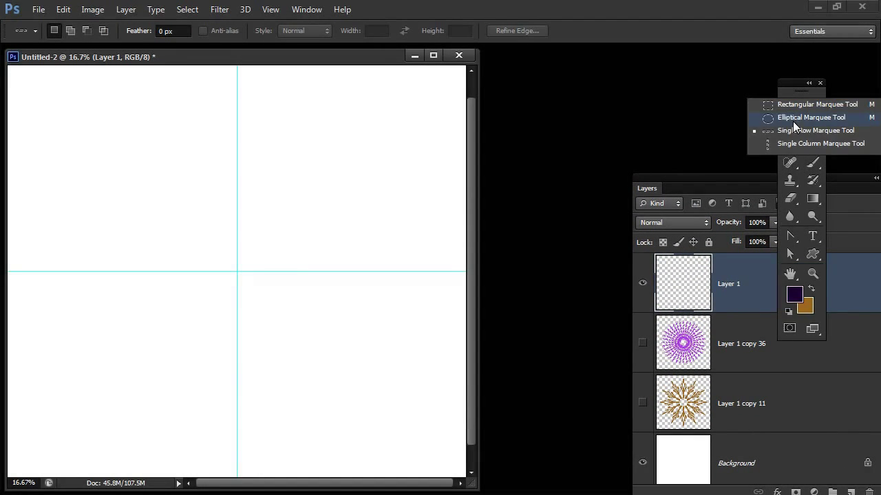
click(792, 120)
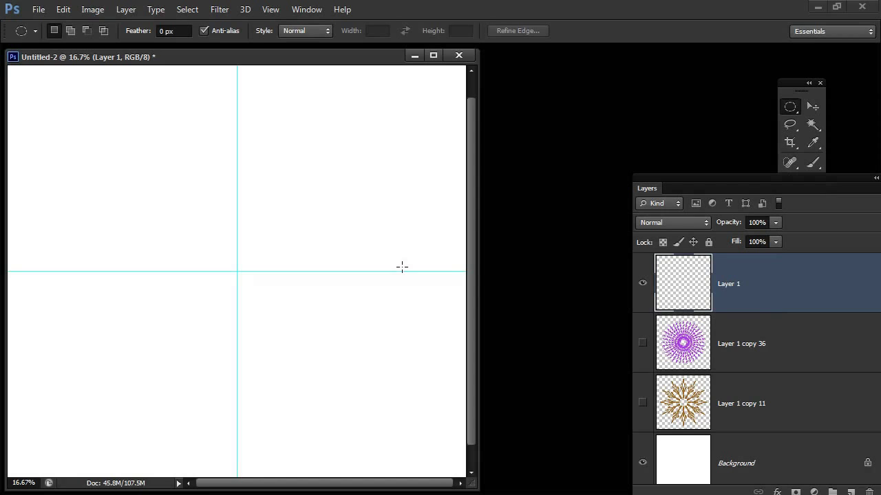
drag(418, 263, 455, 279)
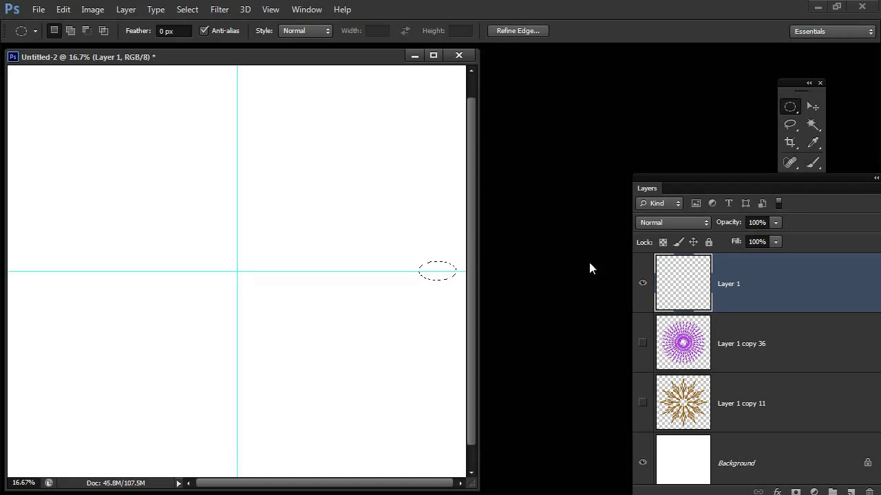
drag(687, 179, 578, 330)
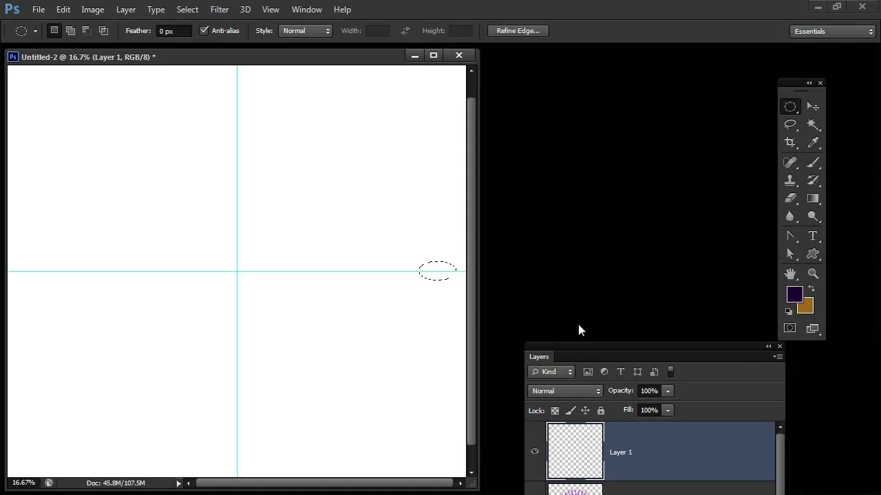
key(alt+BackSpace)
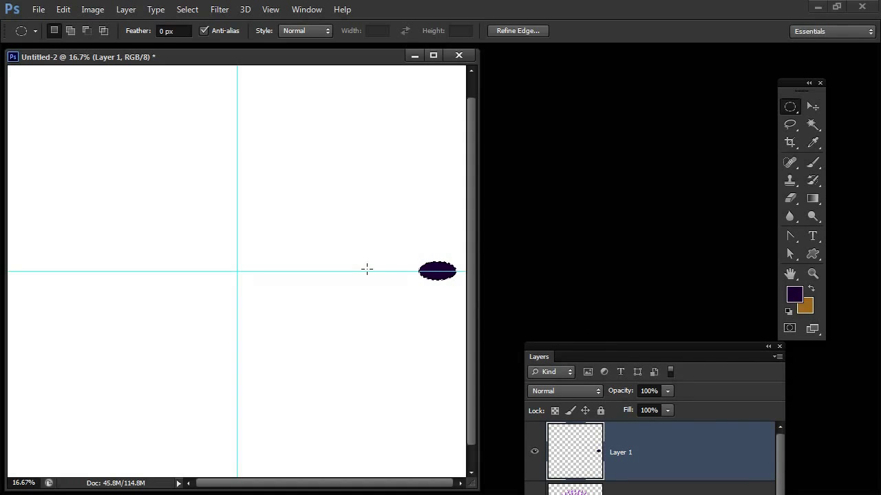
Add three more small dark purple ovals around the horizontal guide
drag(370, 275, 388, 287)
key(alt+BackSpace)
drag(289, 265, 308, 279)
key(alt+BackSpace)
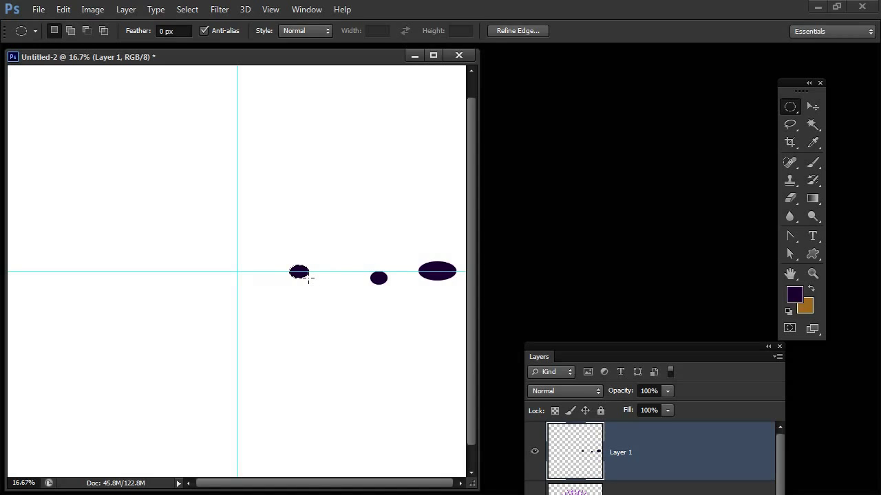
drag(350, 252, 367, 264)
key(alt+BackSpace)
Zoom to 25% and nudge the four purple dots on Layer 1 slightly down and left
drag(604, 348, 584, 95)
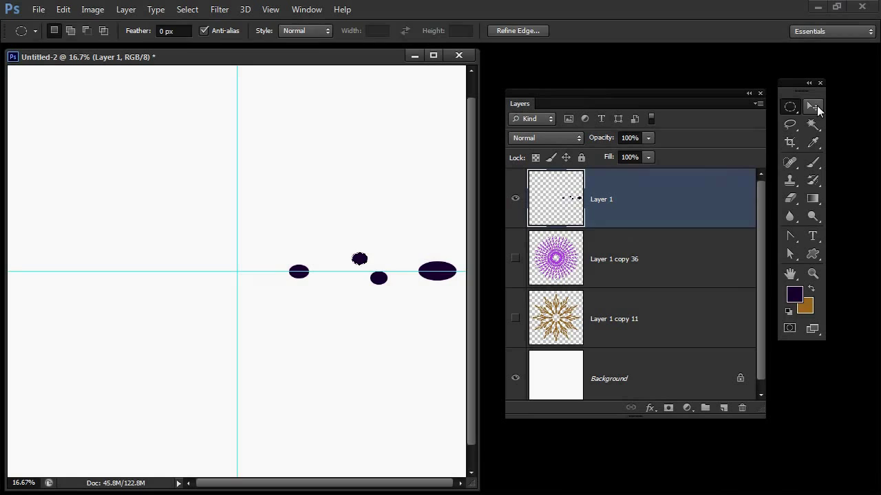
key(v)
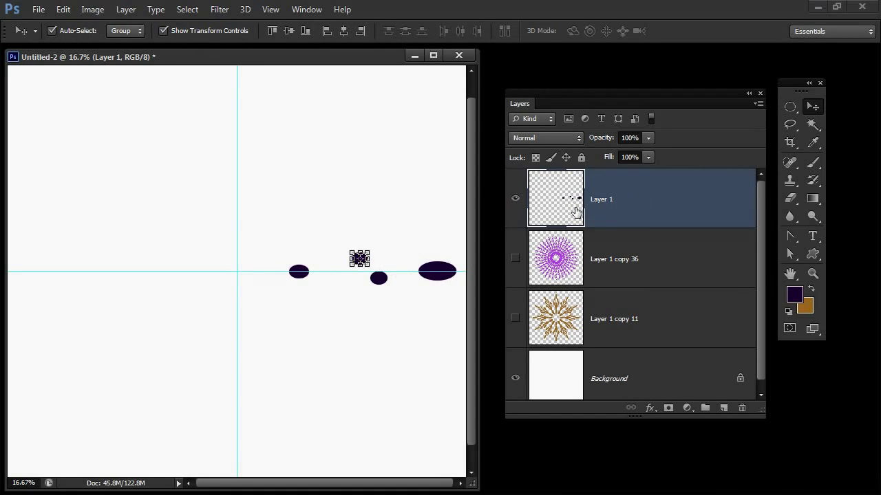
ctrl+click(569, 201)
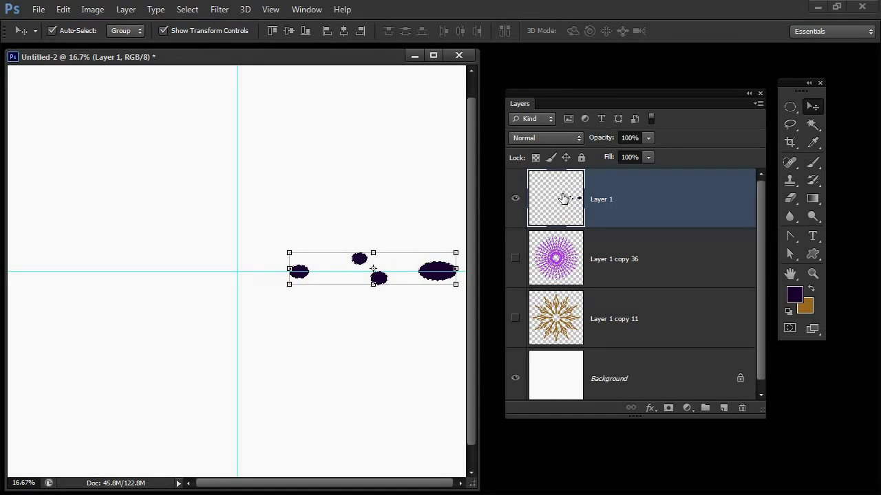
key(ctrl+d)
click(391, 263)
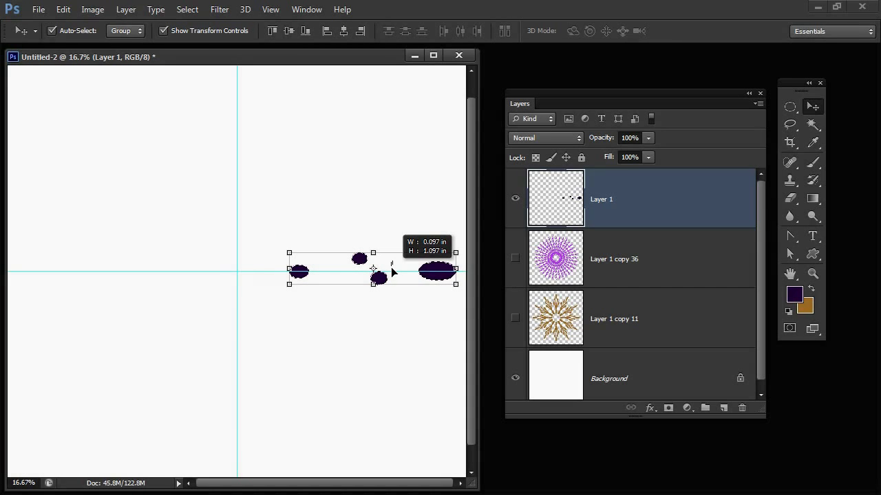
click(399, 267)
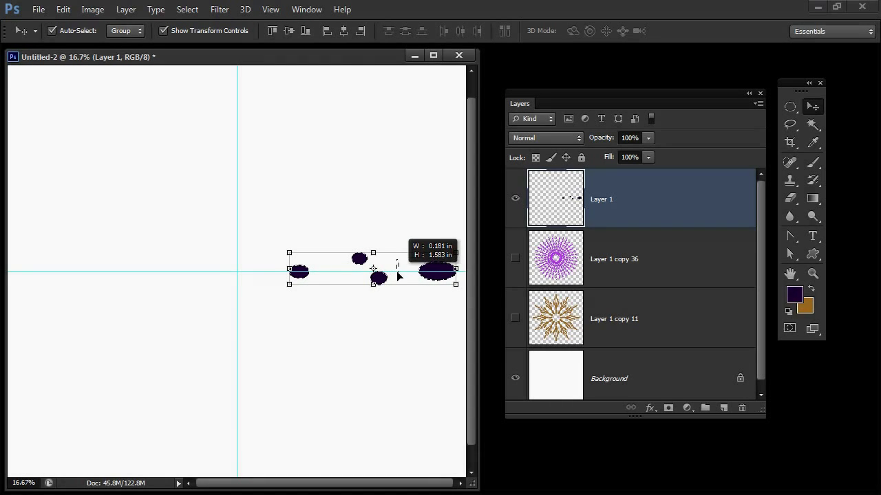
key(z)
click(369, 276)
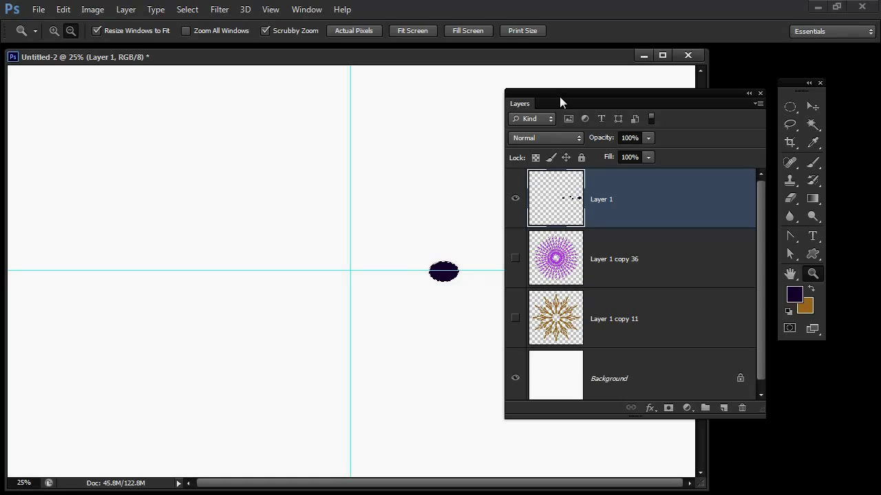
drag(559, 96, 703, 88)
key(v)
drag(535, 254, 530, 258)
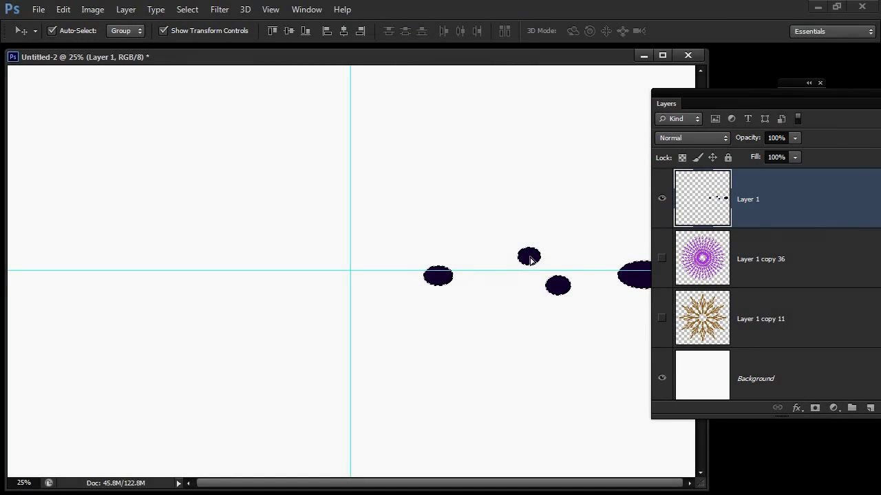
Duplicate the dots layer onto a new Layer 2 via Layer Via Copy
click(126, 9)
mouse_move(141, 27)
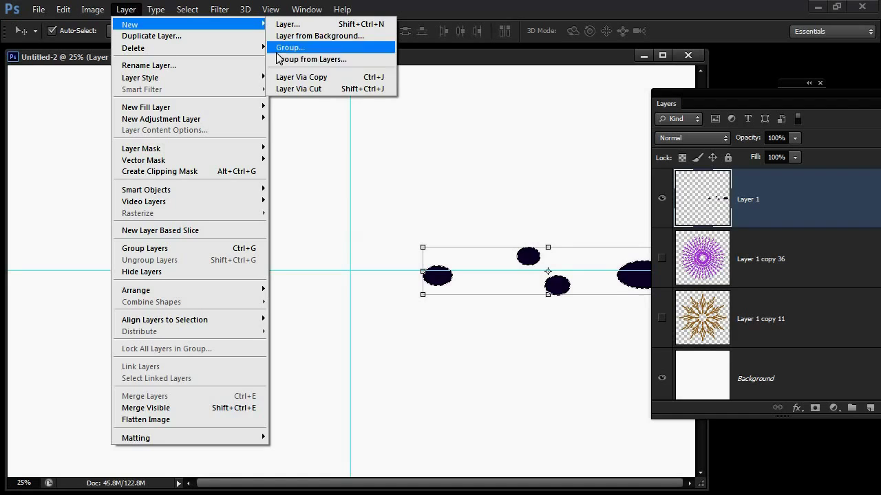
click(289, 77)
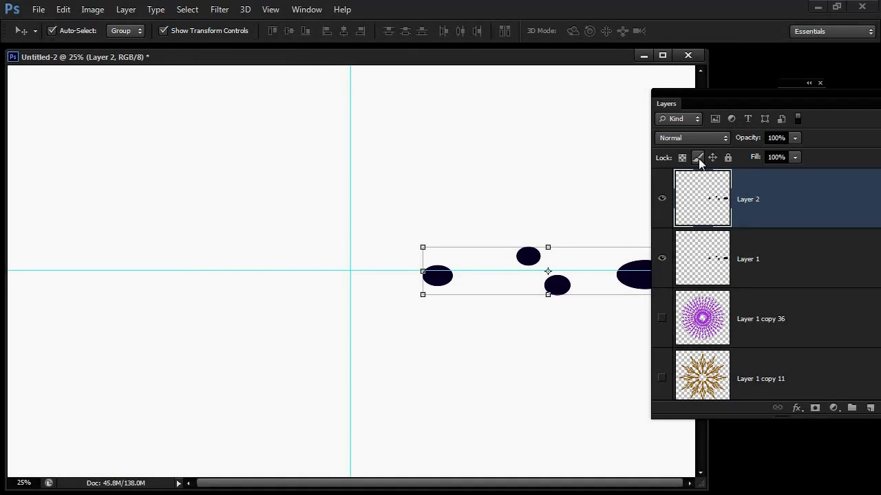
Rotate the copied dots 36° around a pivot at X 2000 px, Y 2000 px
key(ctrl+t)
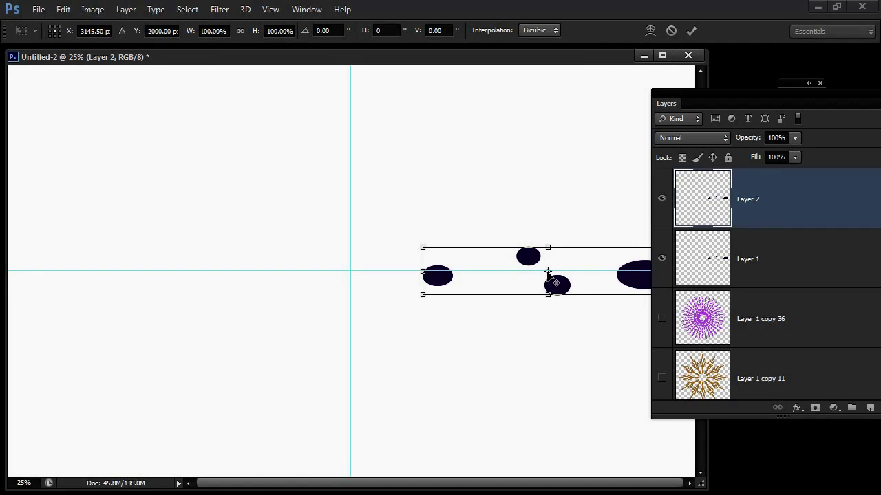
drag(547, 271, 350, 271)
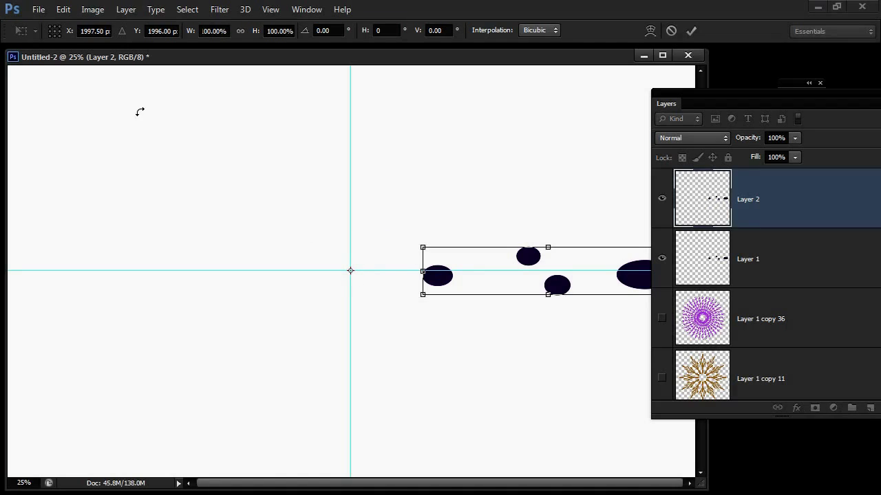
click(93, 30)
text(2000)
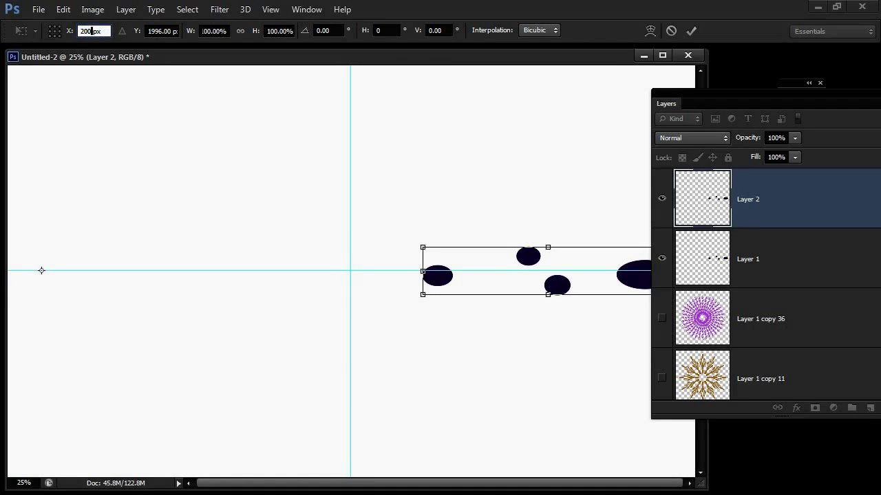
click(171, 29)
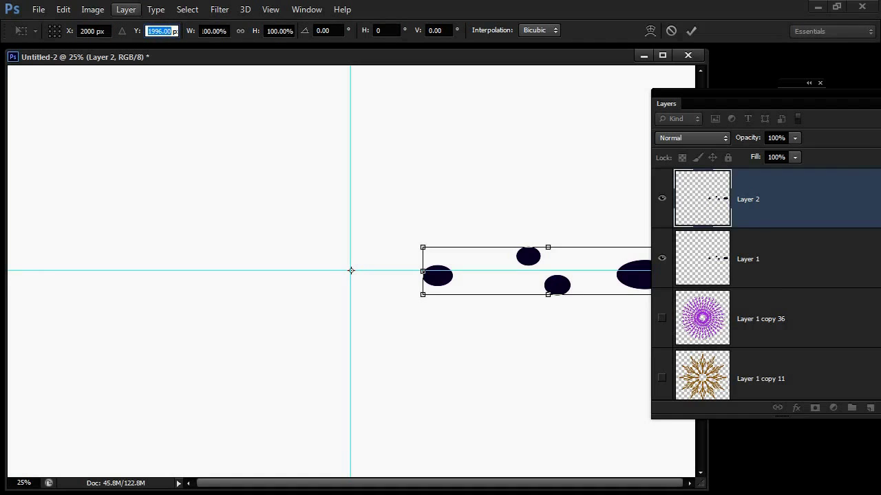
text(2000)
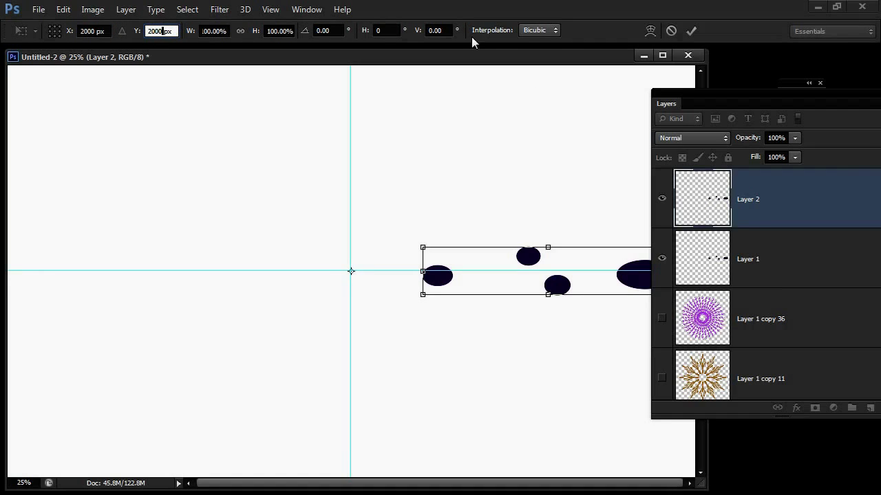
click(322, 30)
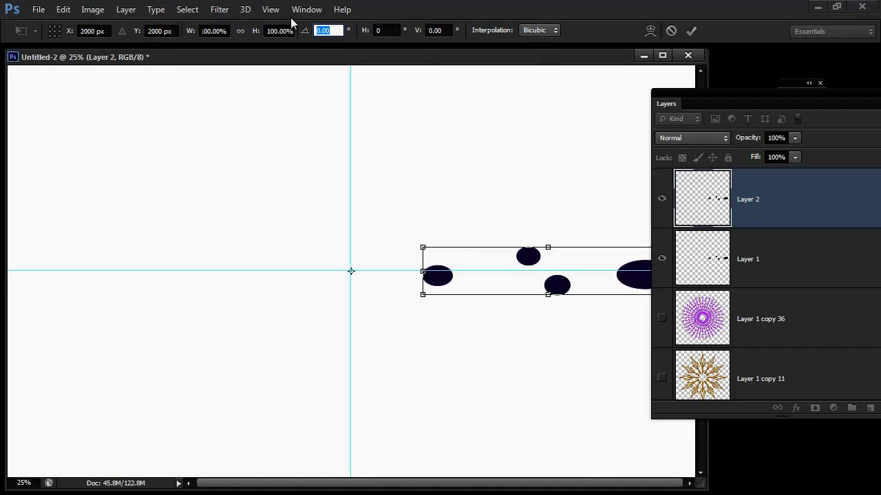
text(36)
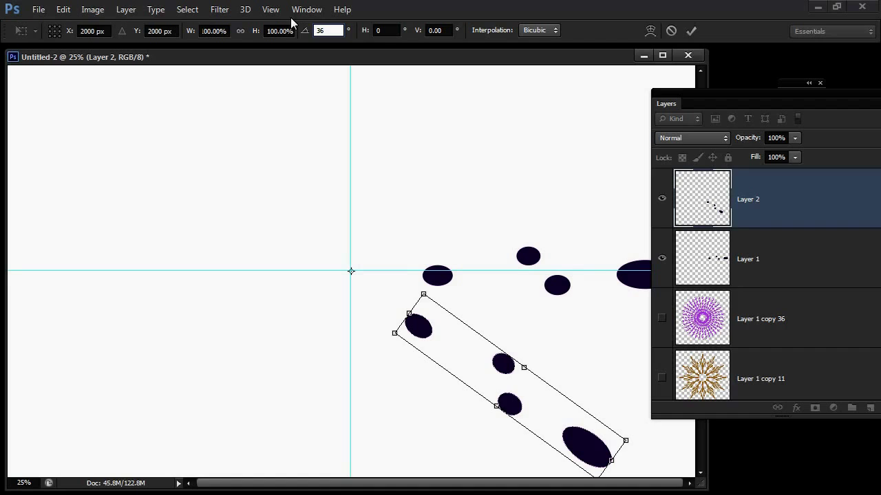
click(691, 30)
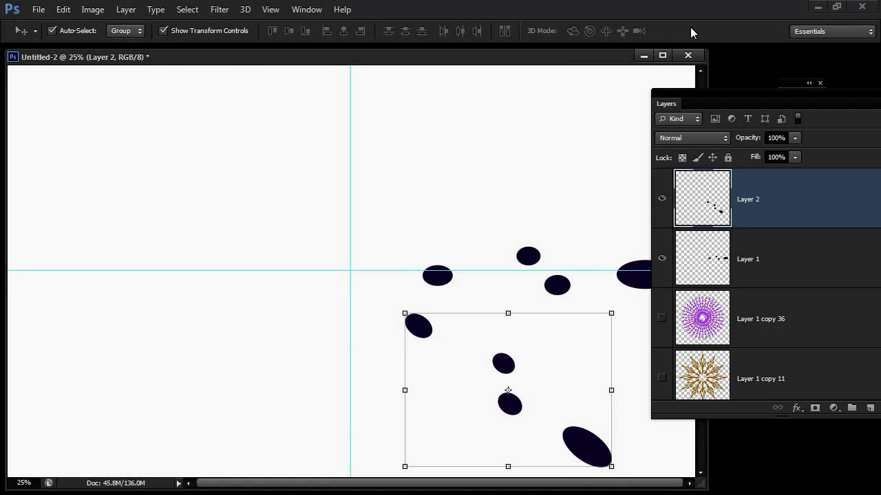
Repeat the 36° dot copies around the centre and merge all oval layers into Layer 2 copy 8
key(ctrl+shift+alt+t)
key(ctrl+shift+alt+t)
key(ctrl+shift+alt+t)
key(ctrl+shift+alt+t)
key(ctrl+shift+alt+t)
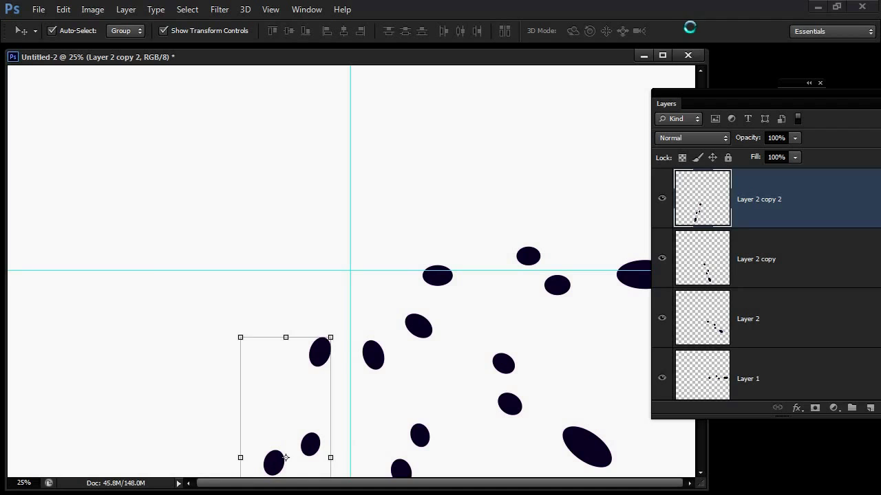
key(ctrl+shift+alt+t)
key(ctrl+shift+alt+t)
key(ctrl+shift+alt+t)
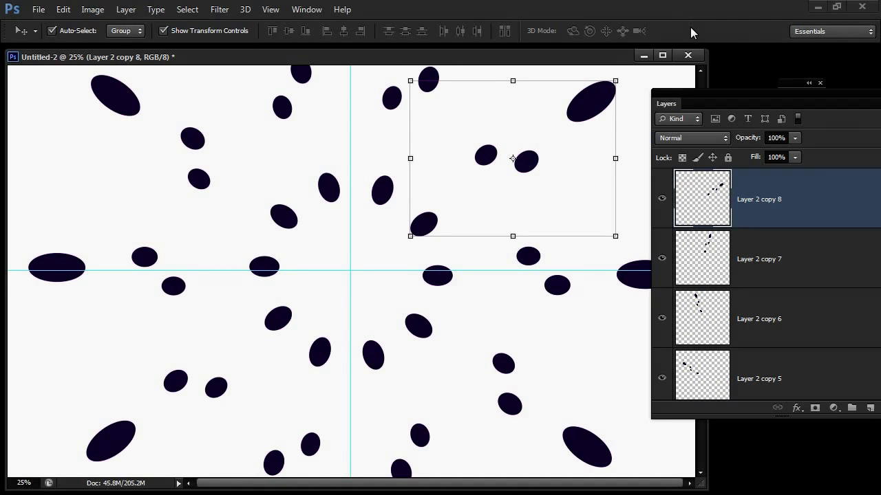
drag(731, 93, 647, 34)
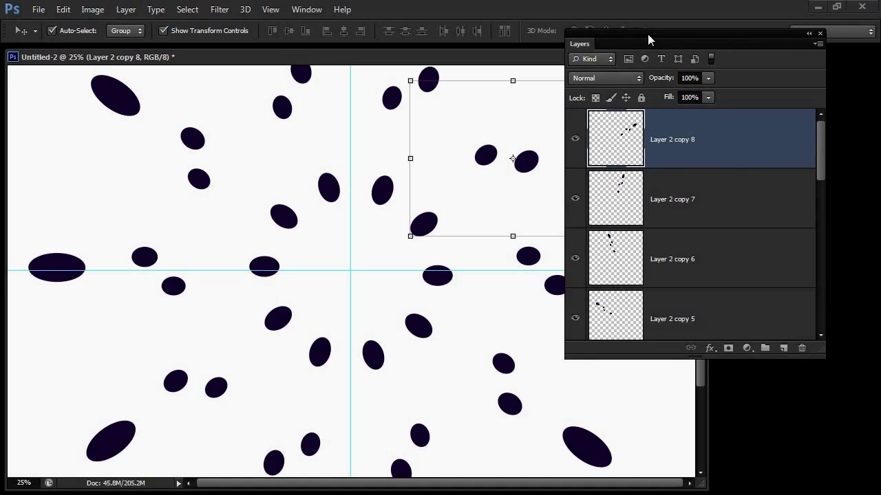
drag(823, 148, 809, 275)
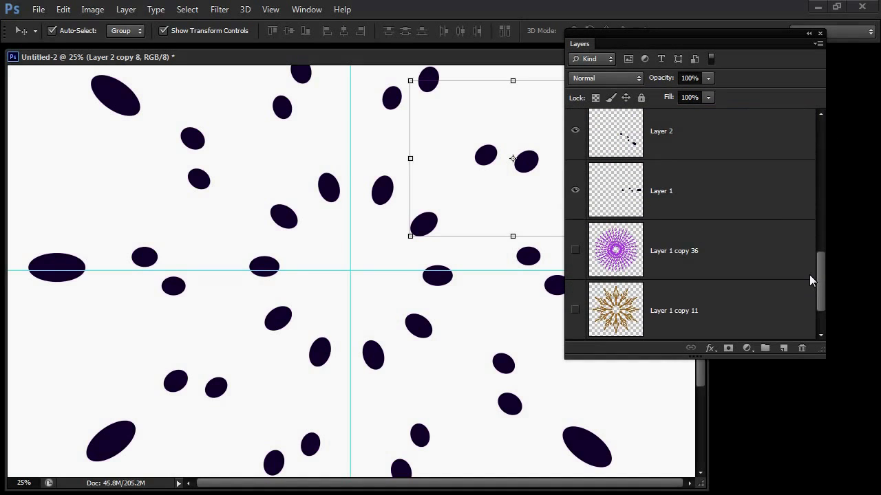
shift+click(676, 208)
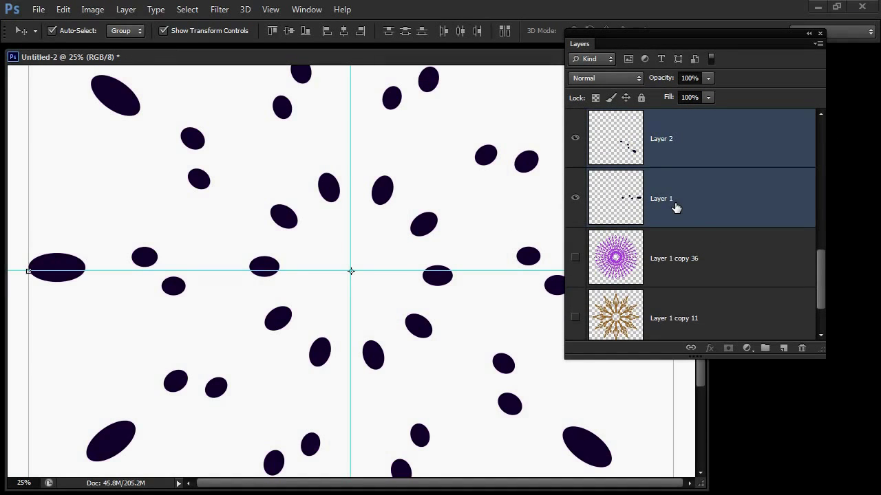
key(ctrl+e)
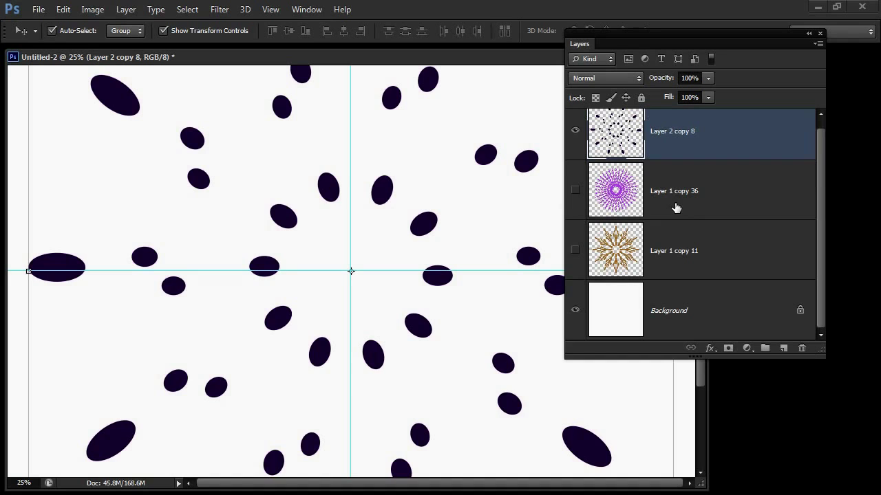
Show the pink zigzag and brown spike layers and zoom out to fit the mandala
click(575, 190)
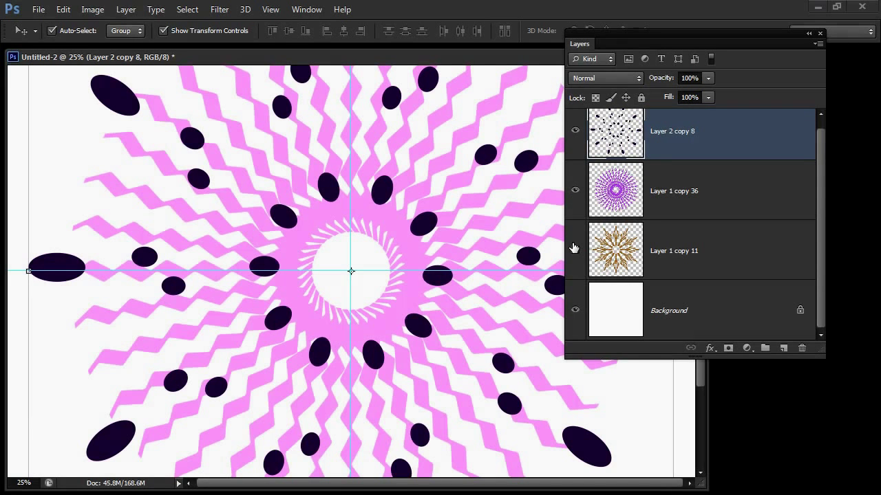
click(575, 250)
key(z)
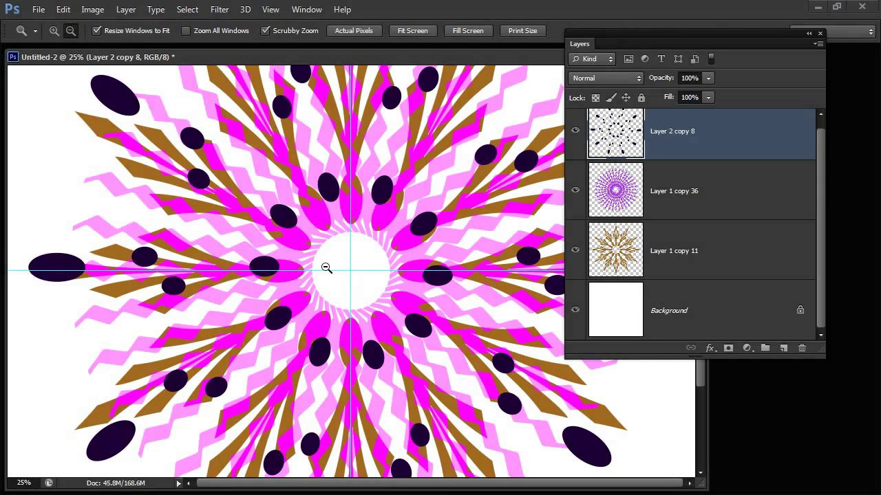
alt+click(326, 267)
alt+click(326, 267)
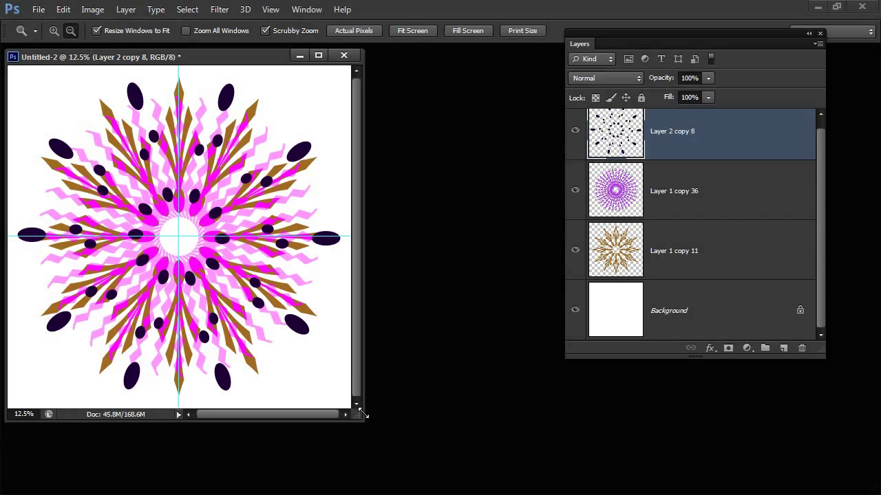
drag(363, 421, 495, 455)
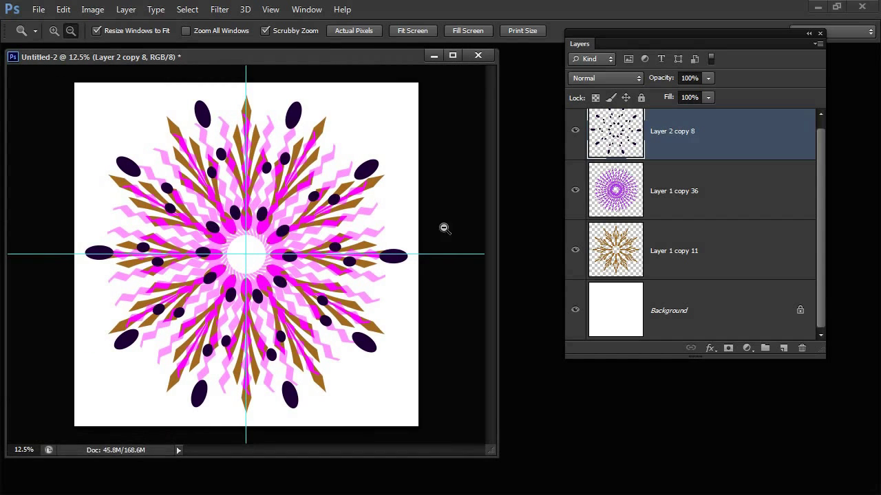
click(618, 75)
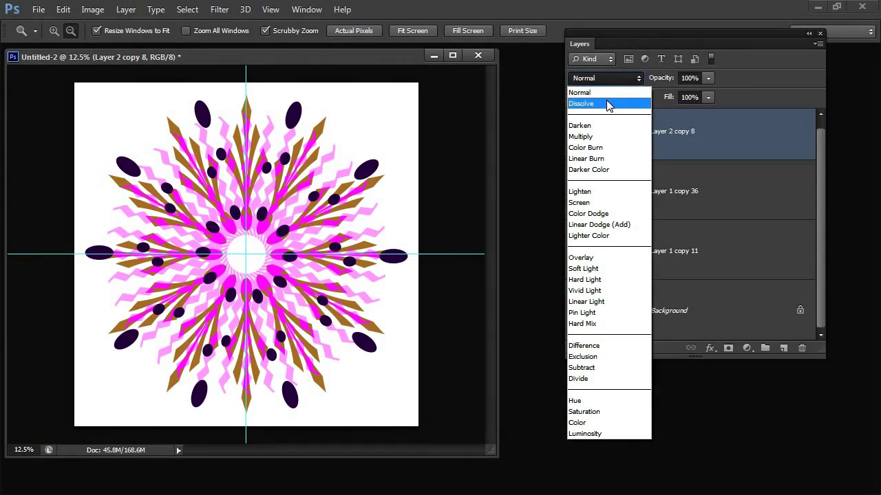
click(608, 104)
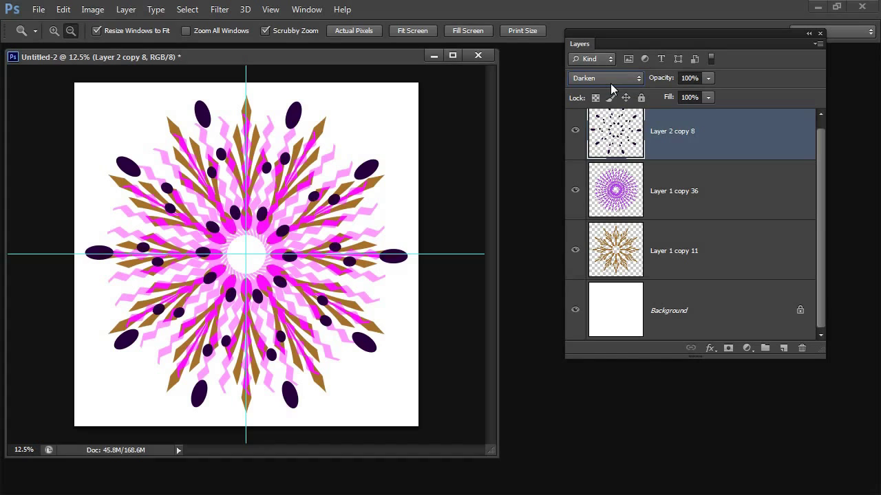
scroll(610, 83, down, 3)
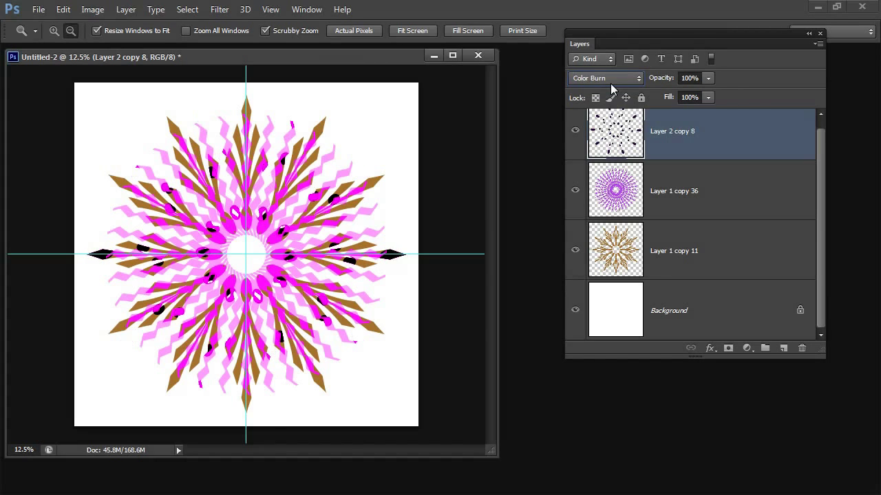
scroll(610, 83, down, 4)
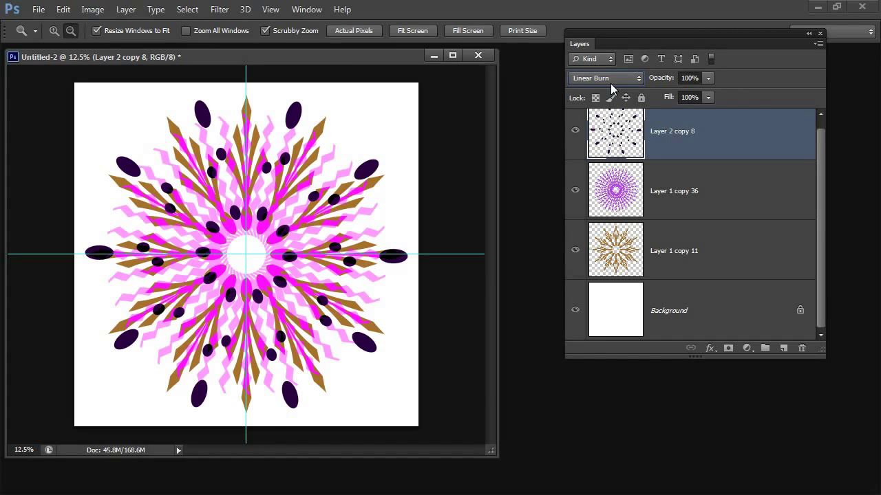
scroll(610, 83, down, 3)
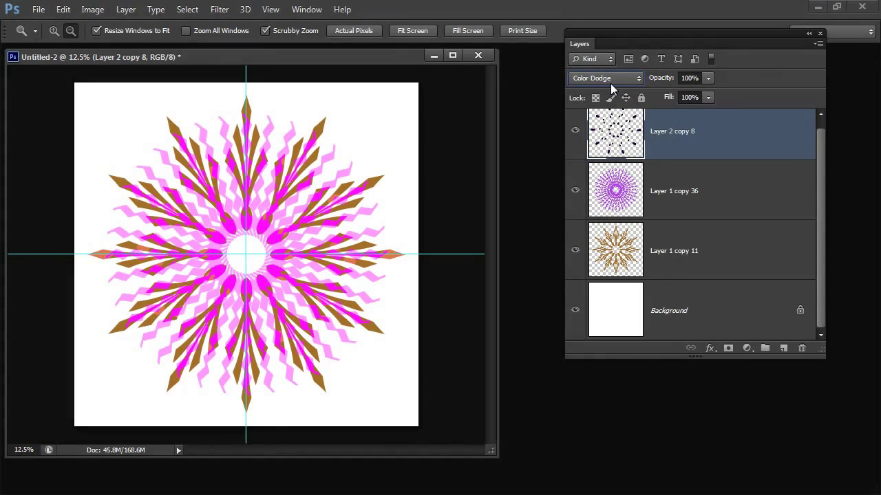
scroll(611, 83, down, 3)
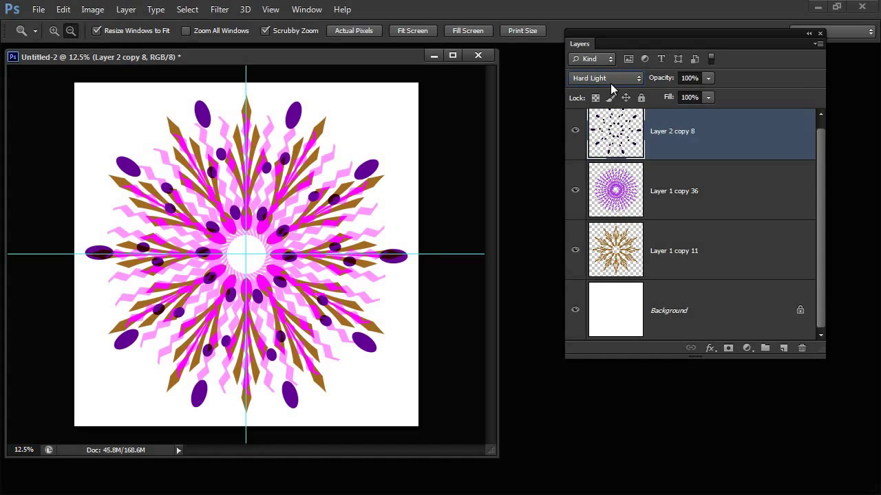
scroll(610, 84, down, 3)
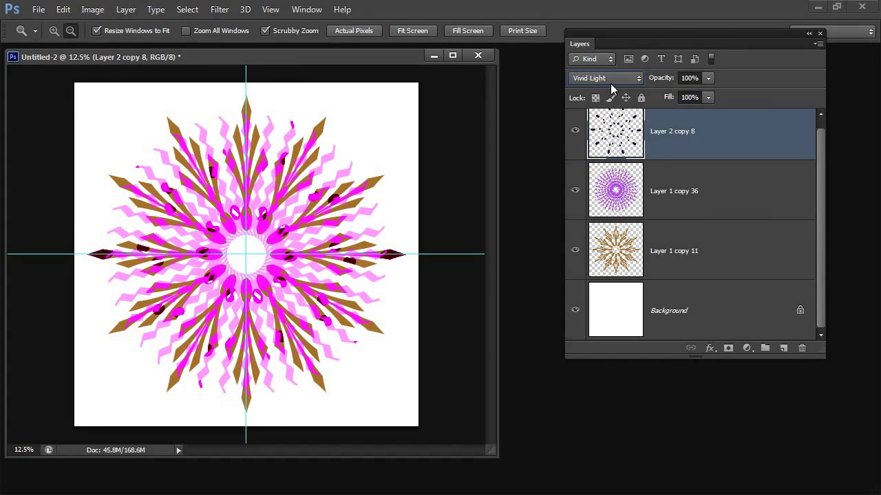
scroll(611, 83, down, 3)
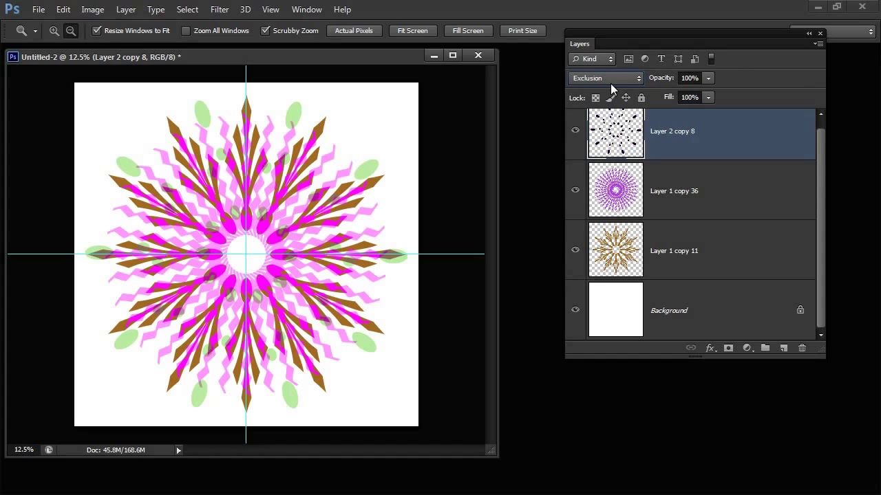
scroll(607, 190, down, 4)
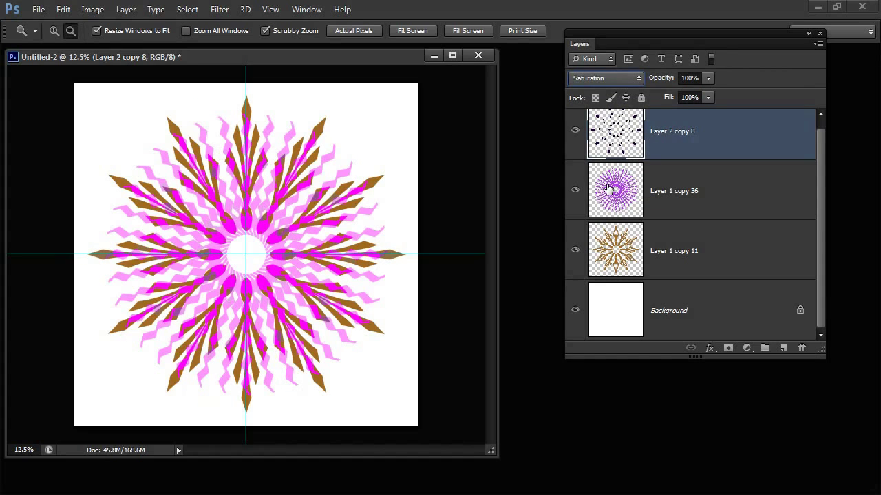
key(Up)
click(628, 74)
click(612, 95)
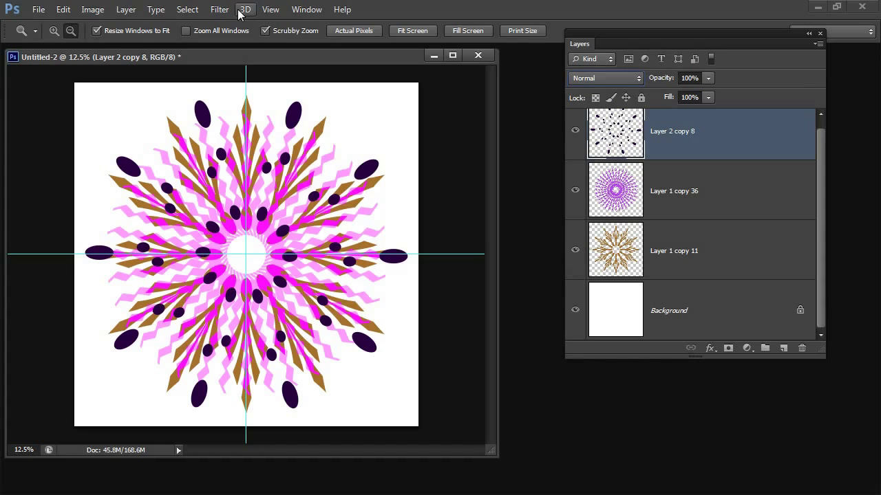
Choose View > Clear Guides to remove the centre guides
click(270, 10)
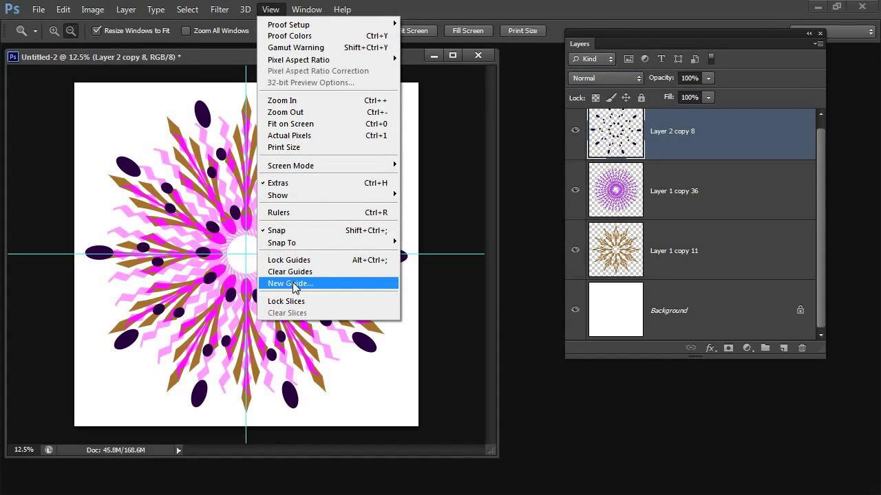
click(293, 271)
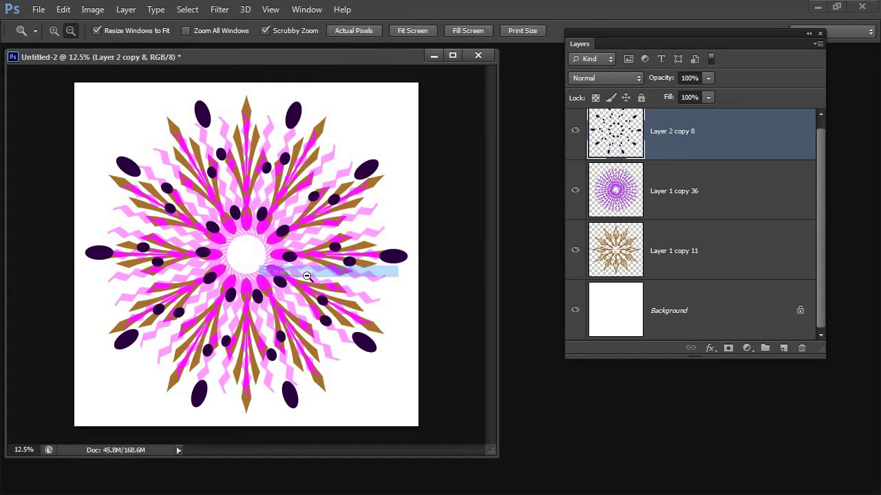